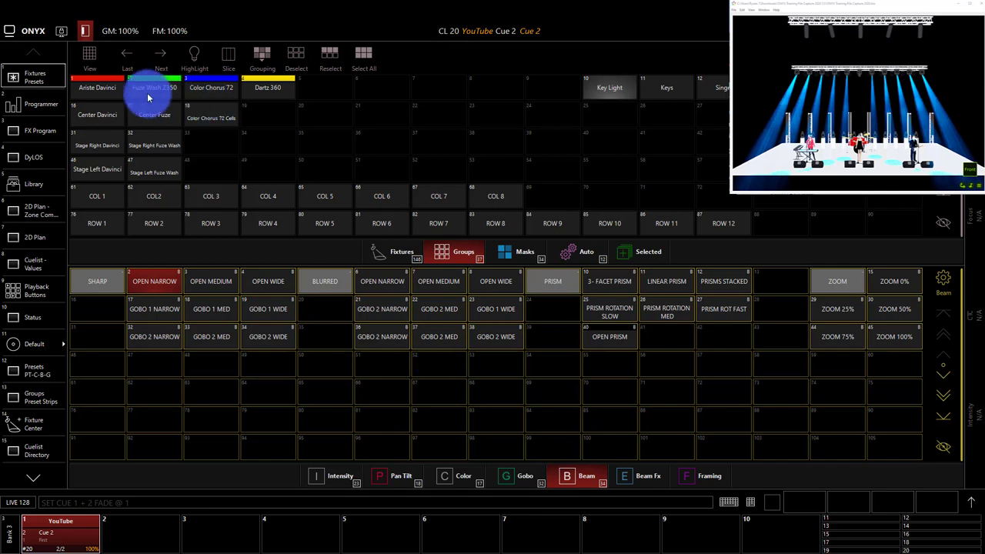
# - Select the Ariste Davinci fixture group and show its intensity parameters with the output value list collapsed
pyautogui.click(75, 87)
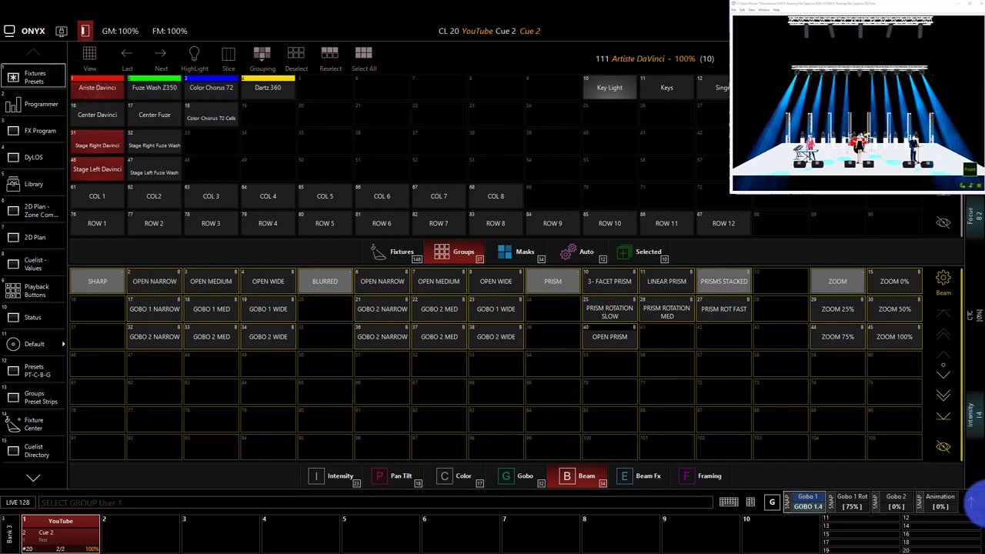
pyautogui.click(969, 502)
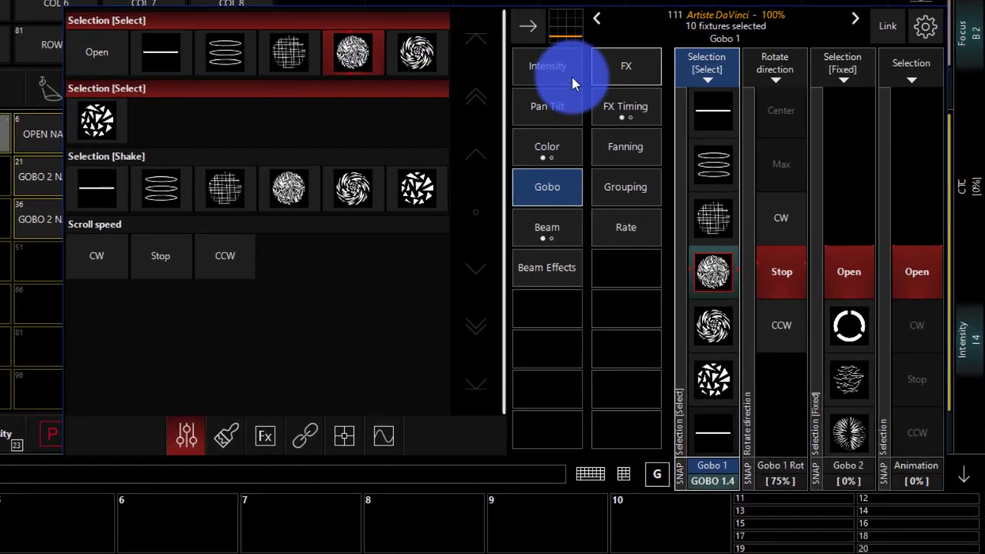
pyautogui.click(571, 77)
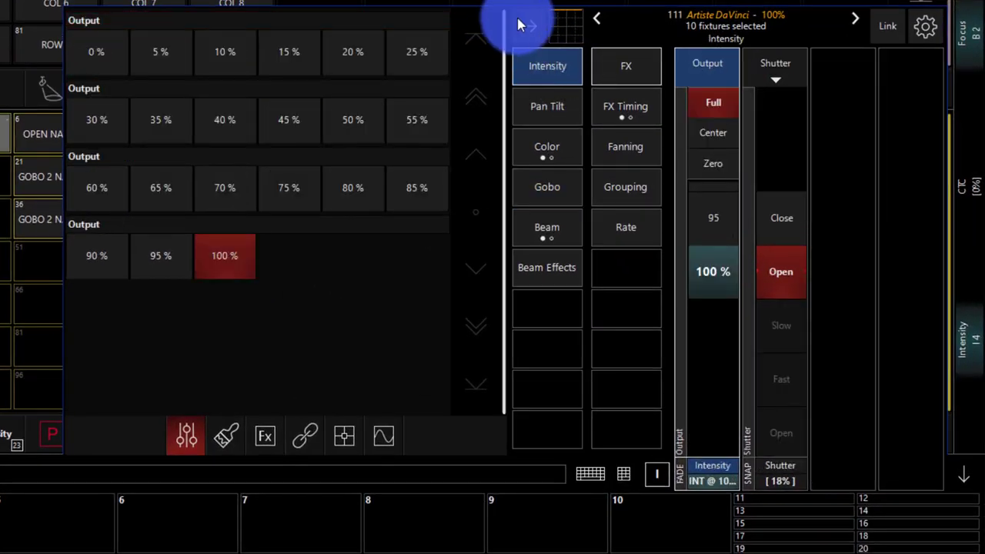
pyautogui.click(517, 23)
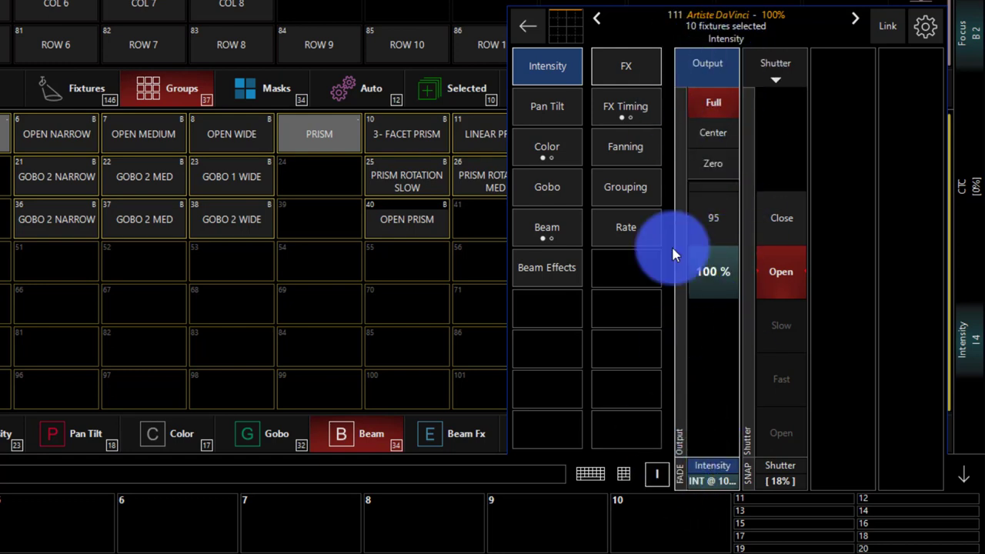
# - Compare the effect parameters available for intensity with those for pan and tilt
pyautogui.click(601, 63)
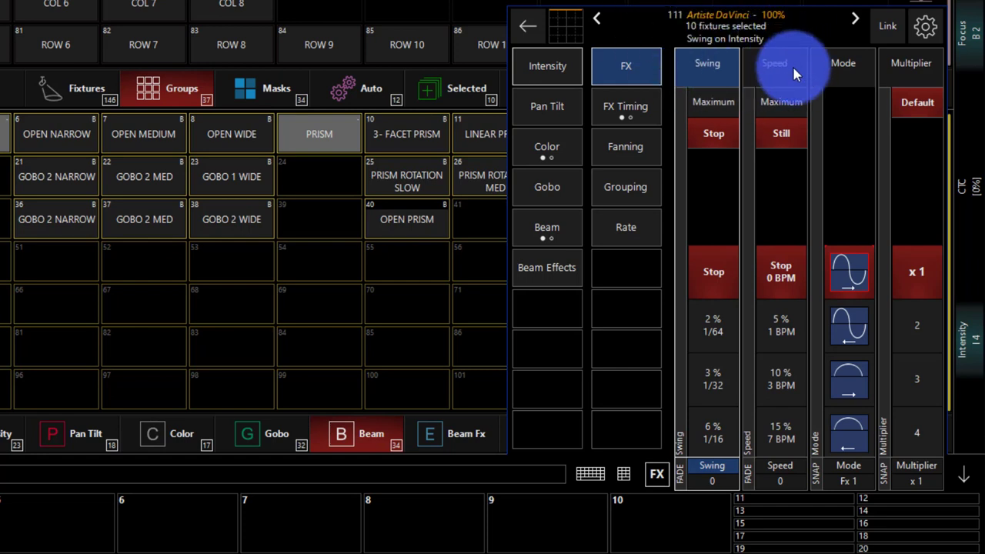
pyautogui.click(566, 109)
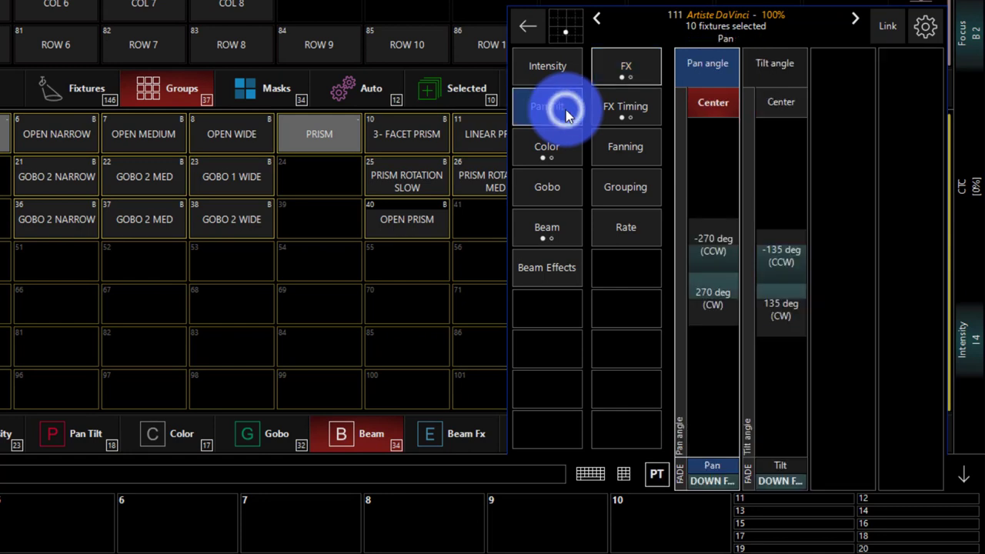
pyautogui.click(603, 76)
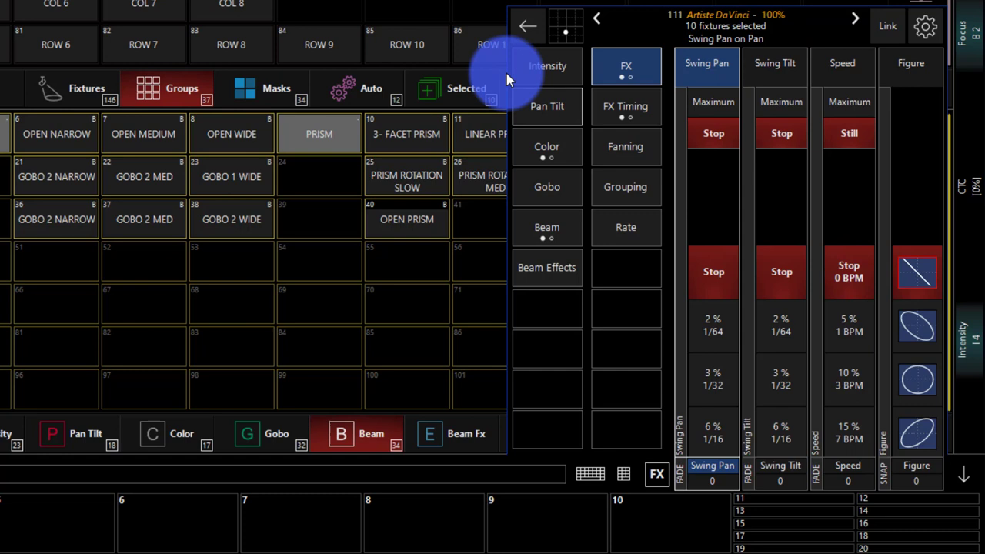
# - Give the selected fixtures an intensity effect with Swing at 100% (1:1) and Speed at 40% (50 BPM)
pyautogui.click(536, 67)
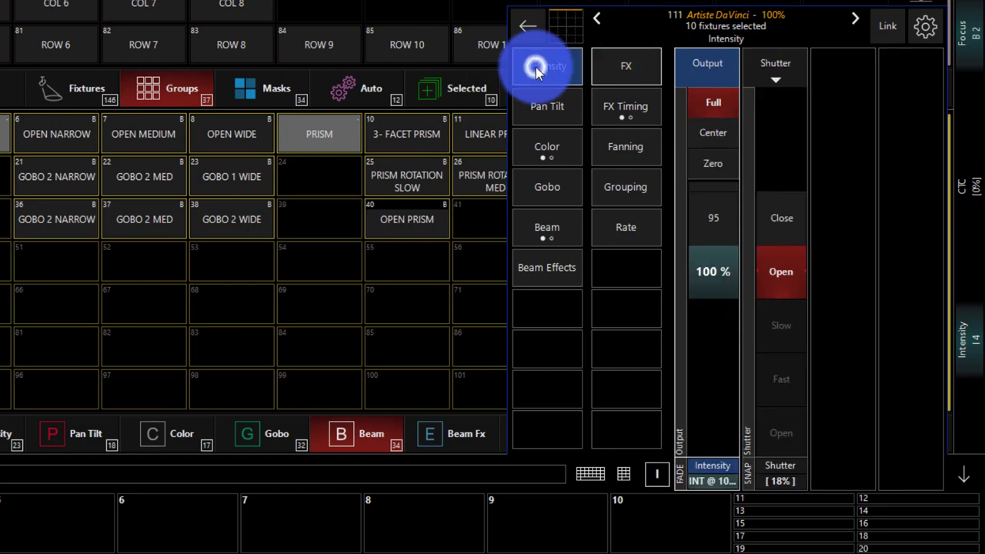
pyautogui.click(598, 66)
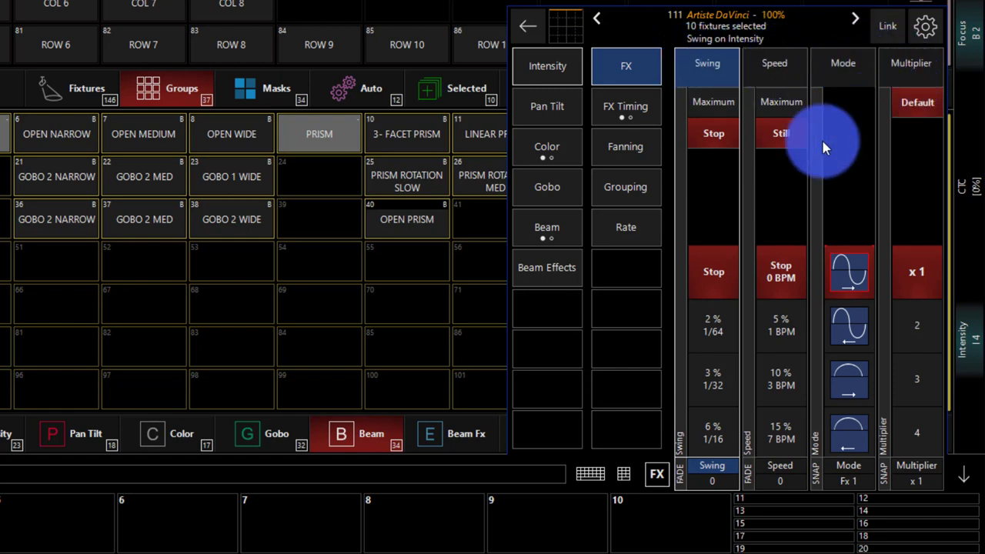
pyautogui.moveTo(711, 354); pyautogui.dragTo(708, 279)
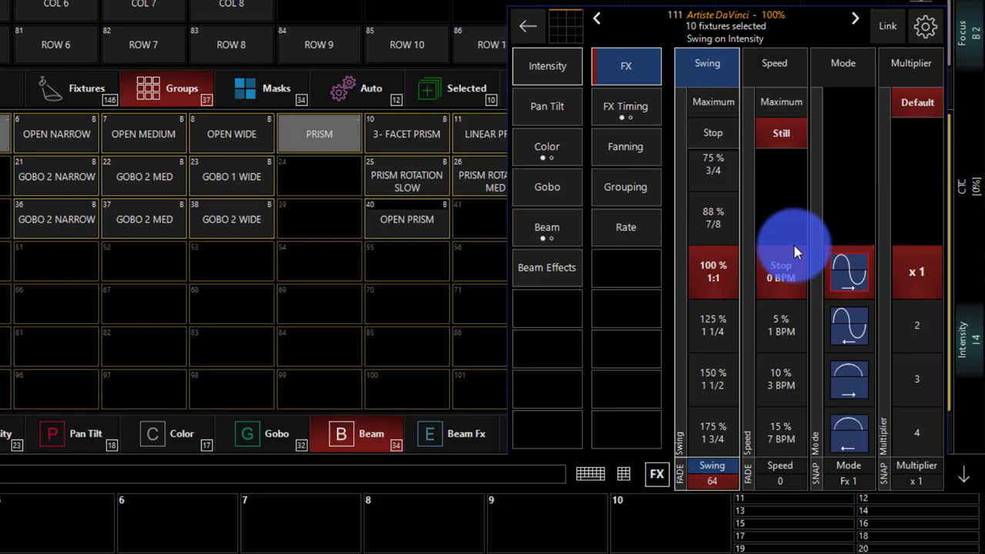
pyautogui.click(750, 62)
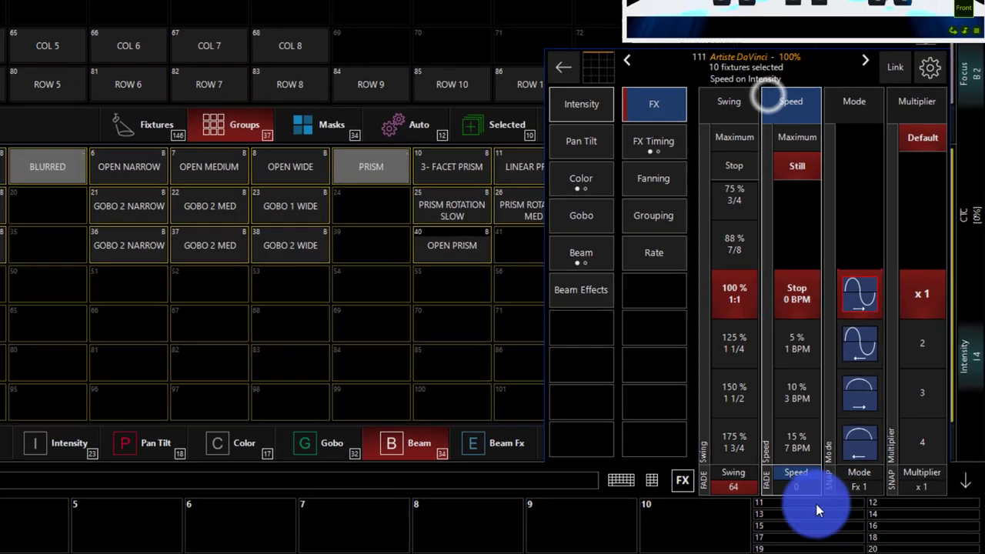
pyautogui.moveTo(818, 510); pyautogui.dragTo(803, 387)
pyautogui.moveTo(856, 437); pyautogui.dragTo(855, 364)
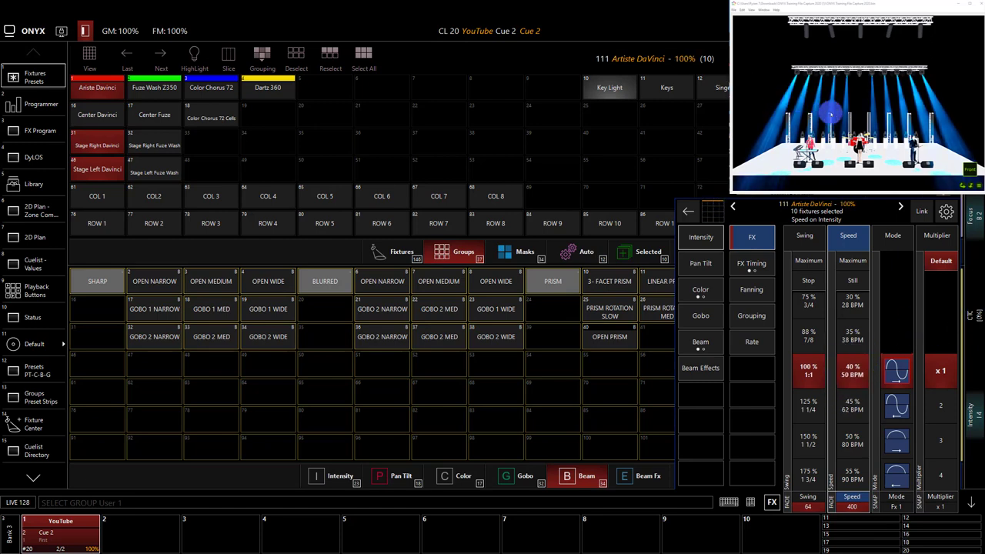
# - Display the live waveform view for the intensity effect and lower the YouTube playback fader to 51%
pyautogui.click(832, 117)
pyautogui.moveTo(744, 262); pyautogui.dragTo(720, 229)
pyautogui.click(688, 209)
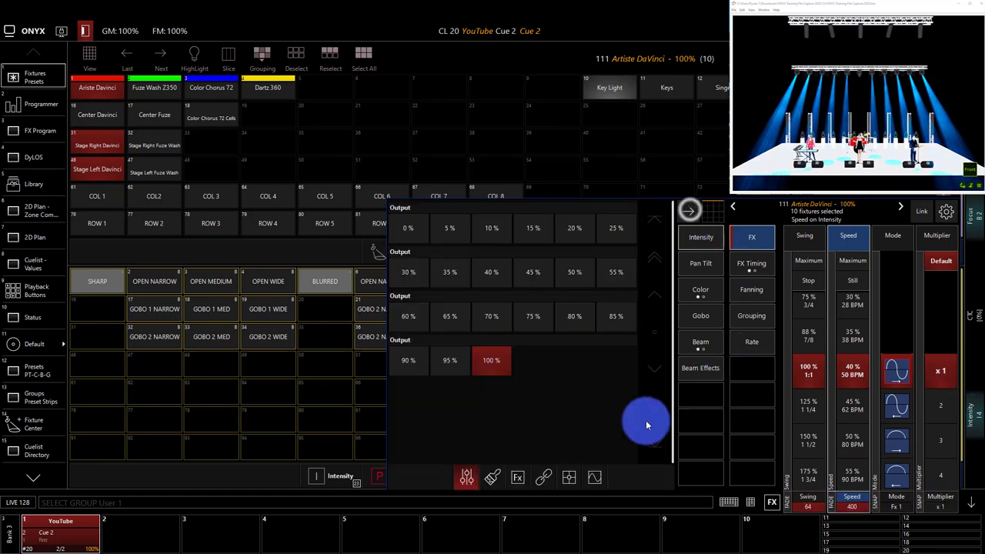
pyautogui.click(594, 476)
pyautogui.moveTo(570, 341); pyautogui.dragTo(543, 82)
pyautogui.moveTo(556, 230); pyautogui.dragTo(553, 350)
pyautogui.moveTo(103, 529); pyautogui.dragTo(40, 433)
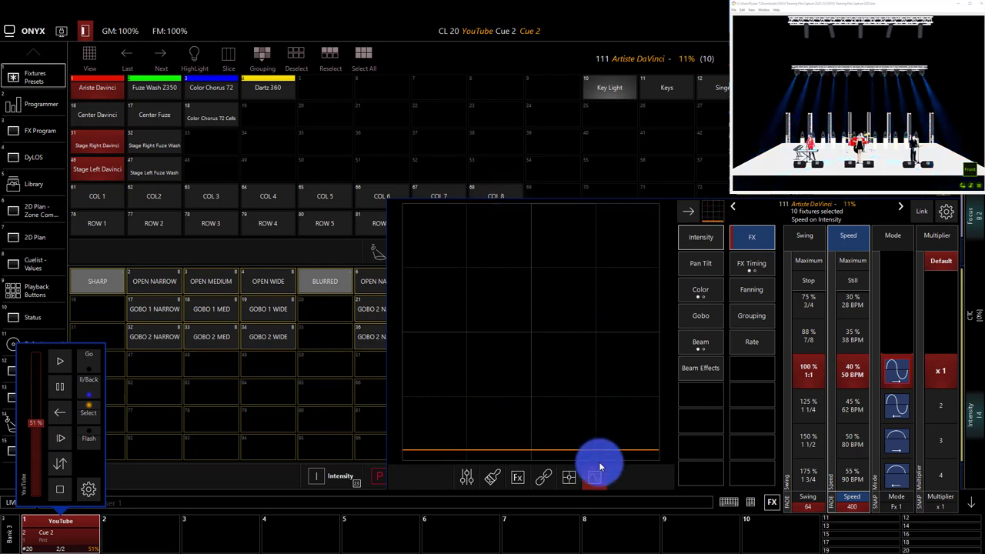
# - Make Mode the active parameter of the intensity effect and examine its Fx 1 sine waveform
pyautogui.moveTo(813, 480); pyautogui.dragTo(898, 255)
pyautogui.click(897, 245)
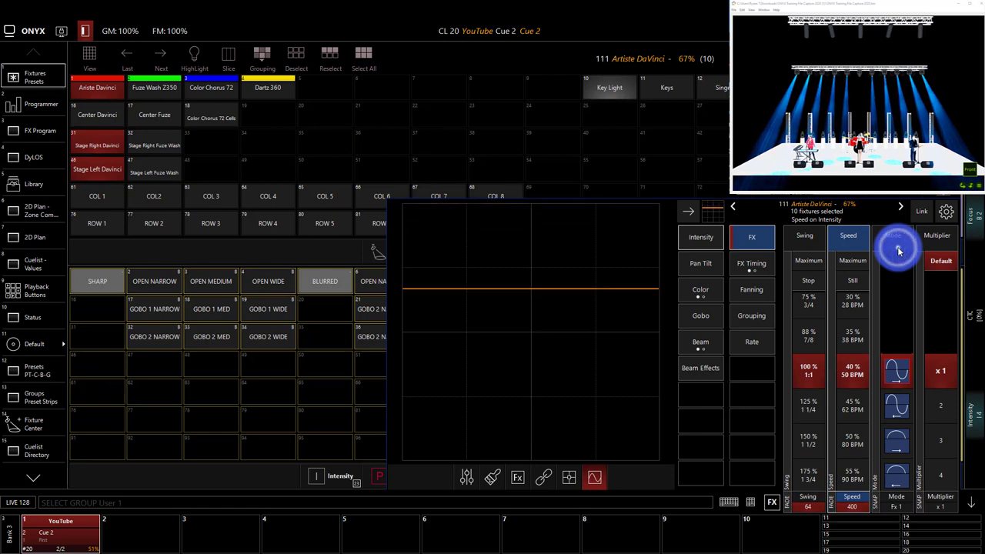
pyautogui.click(898, 372)
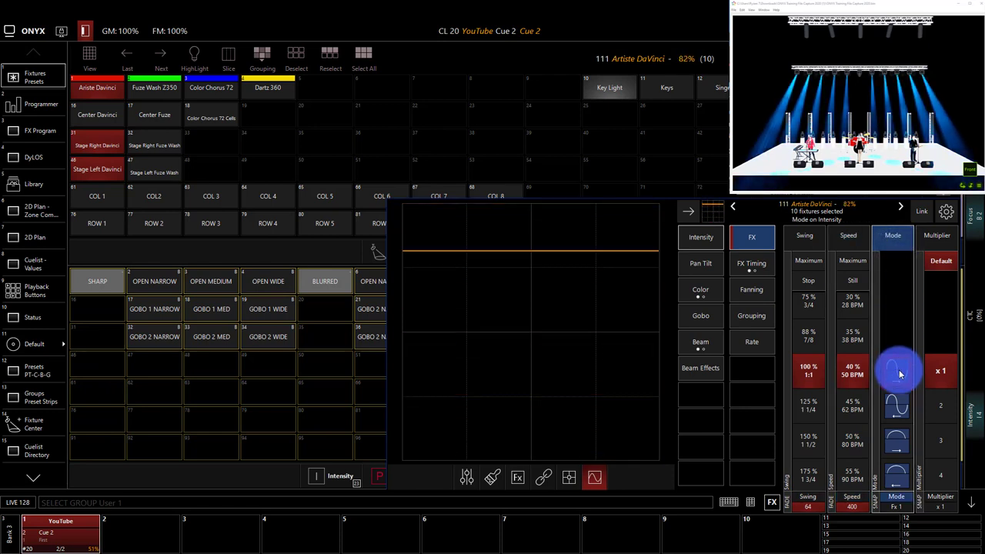
pyautogui.click(897, 372)
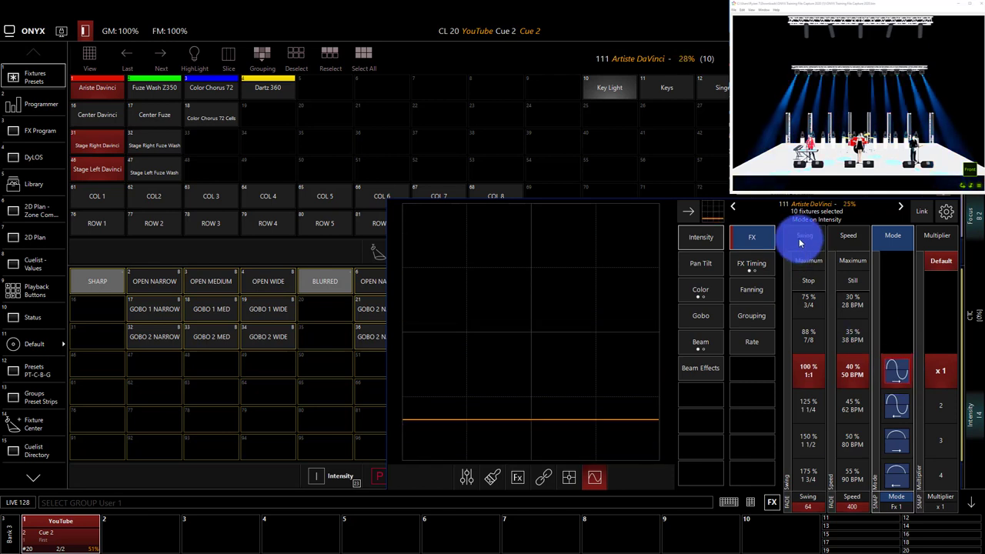
pyautogui.click(898, 373)
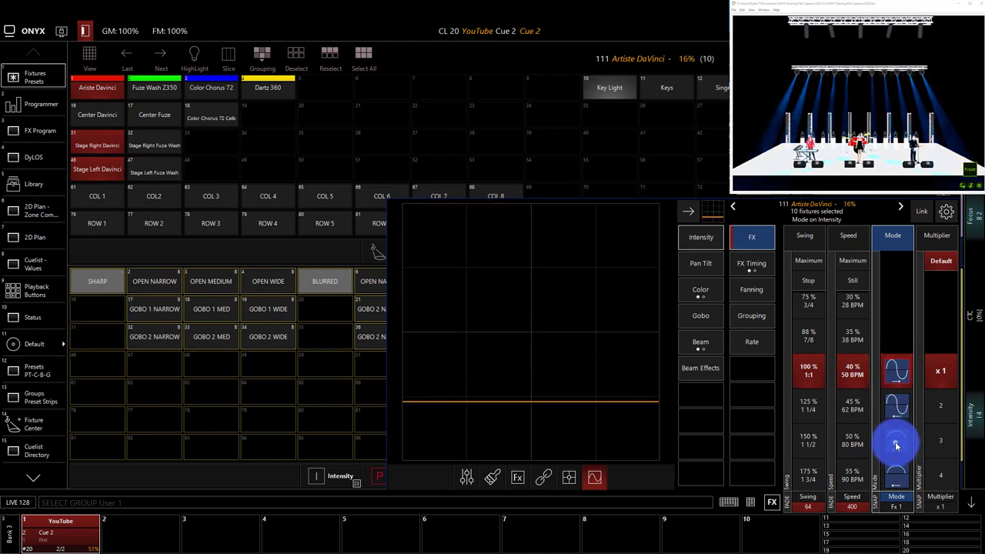
# - Try the intensity effect modes Fx 3, Fx 5, Fx 7 and Fx 11, and return to Fx 1
pyautogui.moveTo(894, 439); pyautogui.dragTo(895, 369)
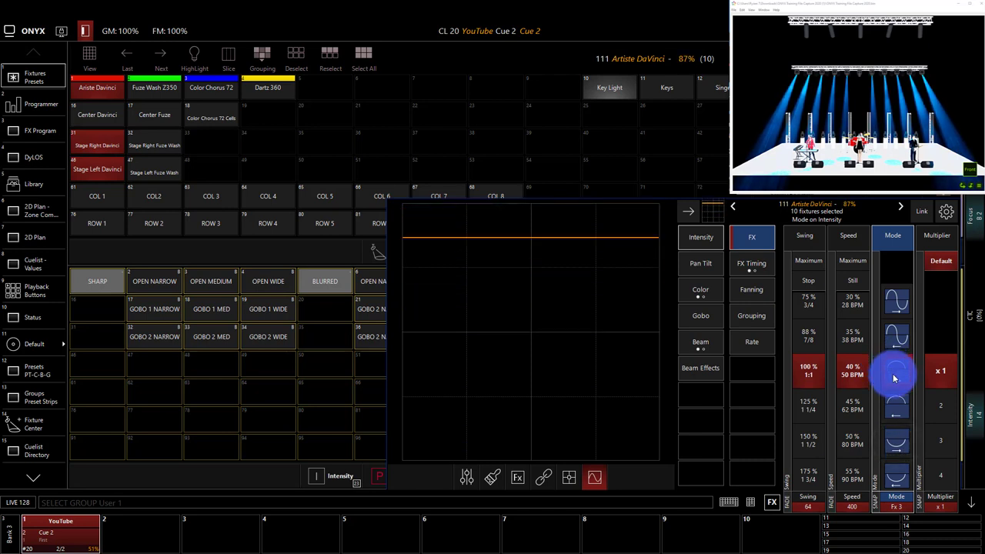
pyautogui.click(897, 428)
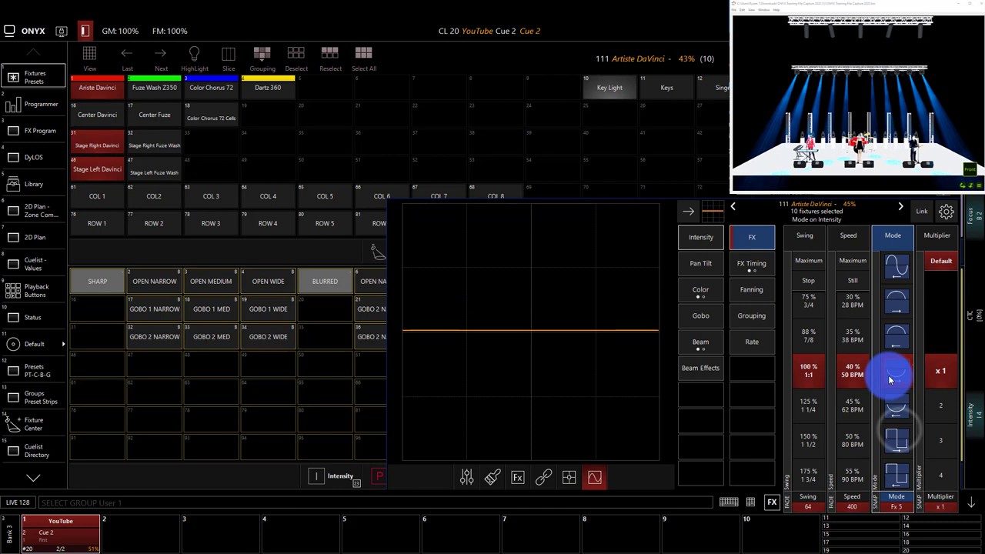
pyautogui.click(890, 438)
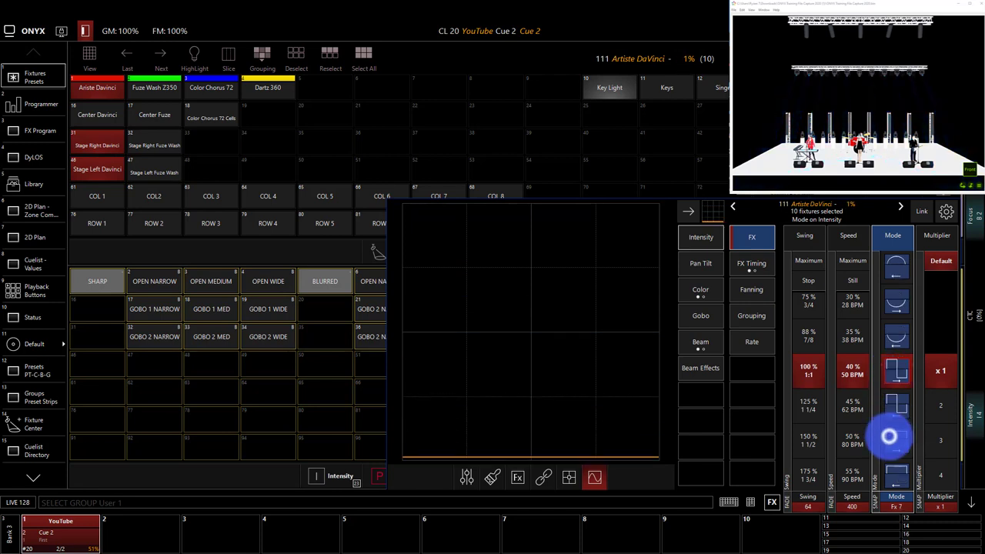
pyautogui.click(890, 435)
pyautogui.click(888, 436)
pyautogui.click(892, 262)
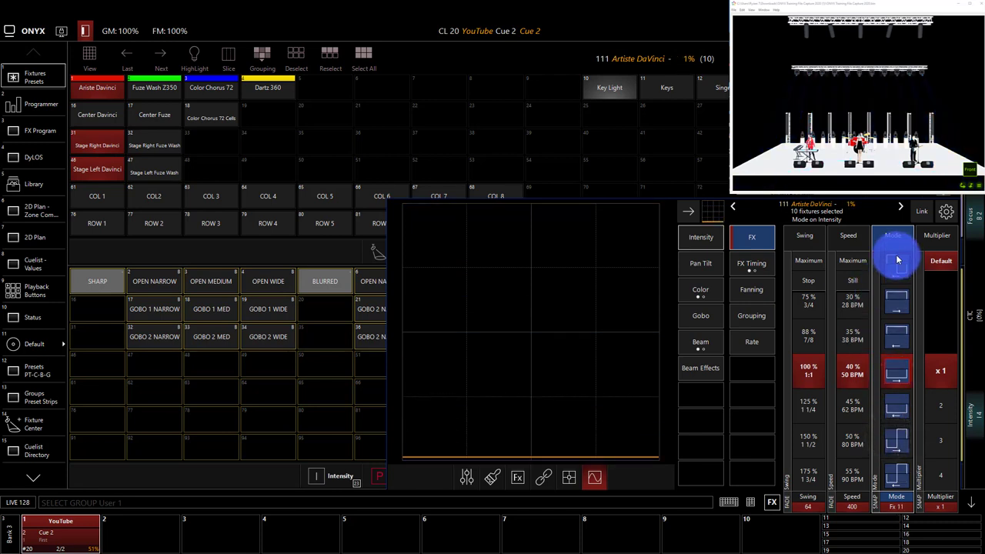
pyautogui.click(894, 260)
pyautogui.click(896, 257)
pyautogui.click(892, 321)
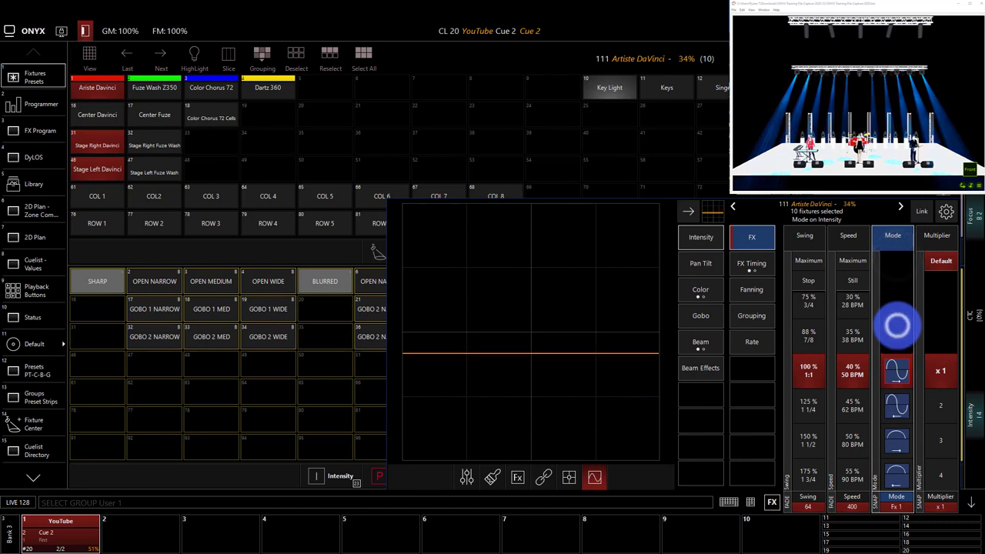
# - Examine the intensity effect's Multiplier and compare the FX Timing parameters with the main effect parameters
pyautogui.click(935, 237)
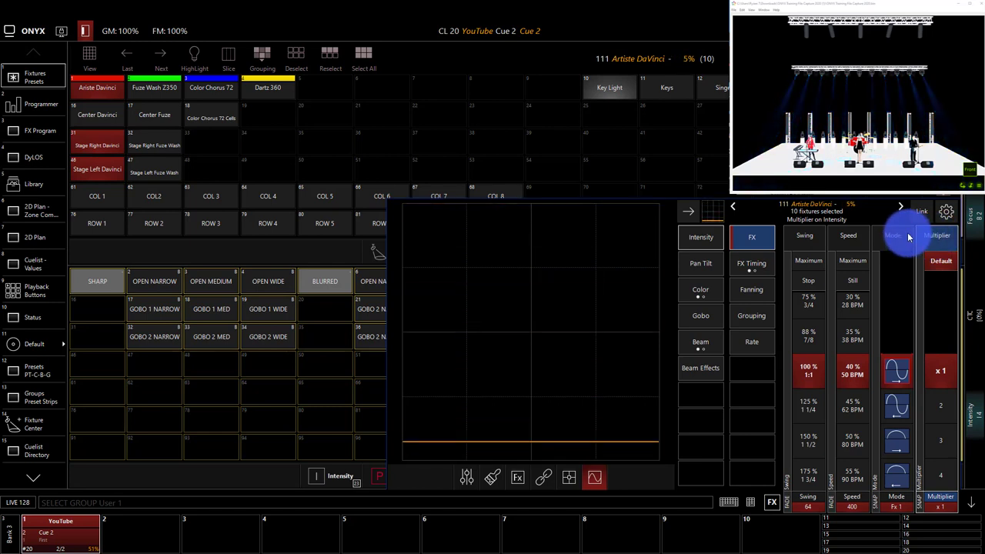
pyautogui.click(713, 263)
pyautogui.click(746, 264)
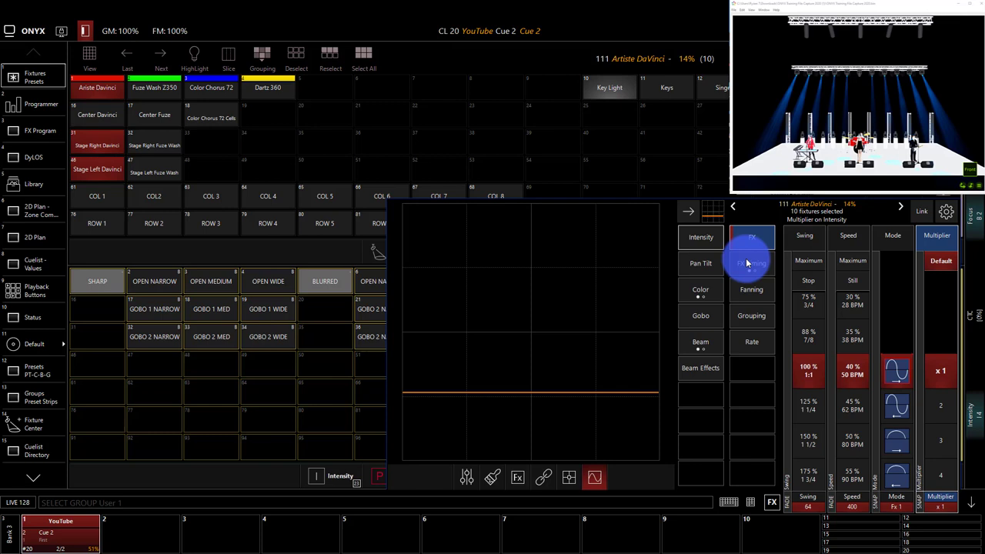
pyautogui.click(747, 264)
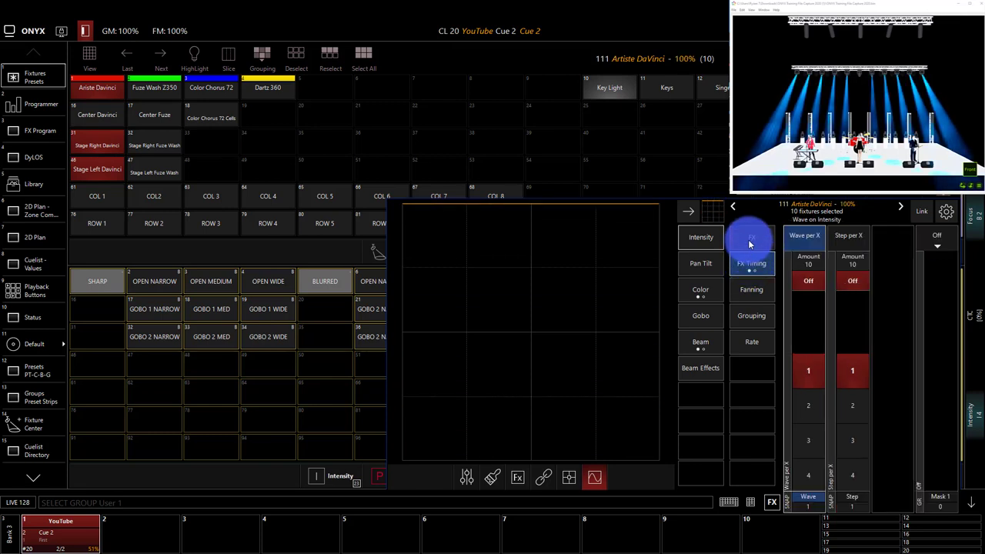
pyautogui.click(751, 237)
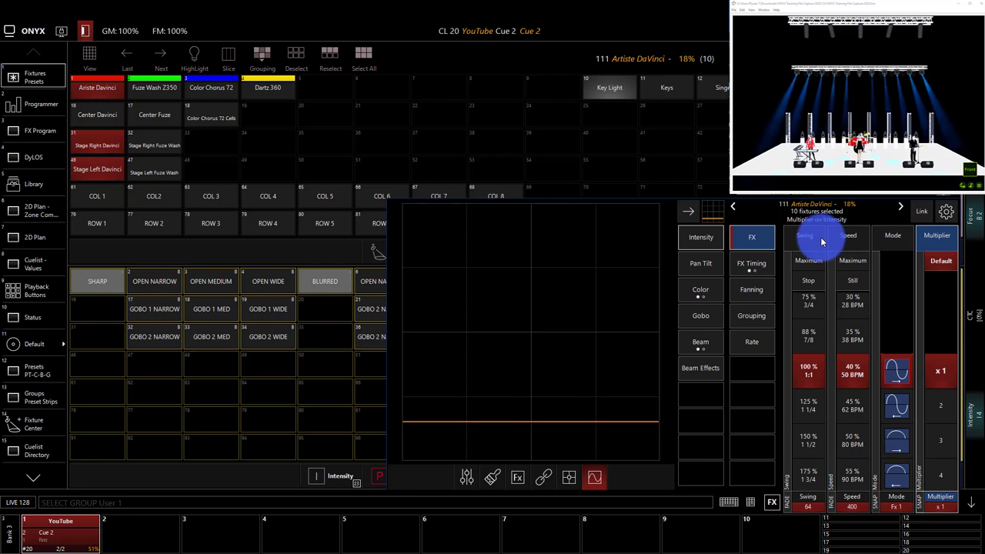
# - Set the intensity effect's Wave per X timing to 10, reduce it to 5, and recheck the main effect parameters
pyautogui.click(750, 265)
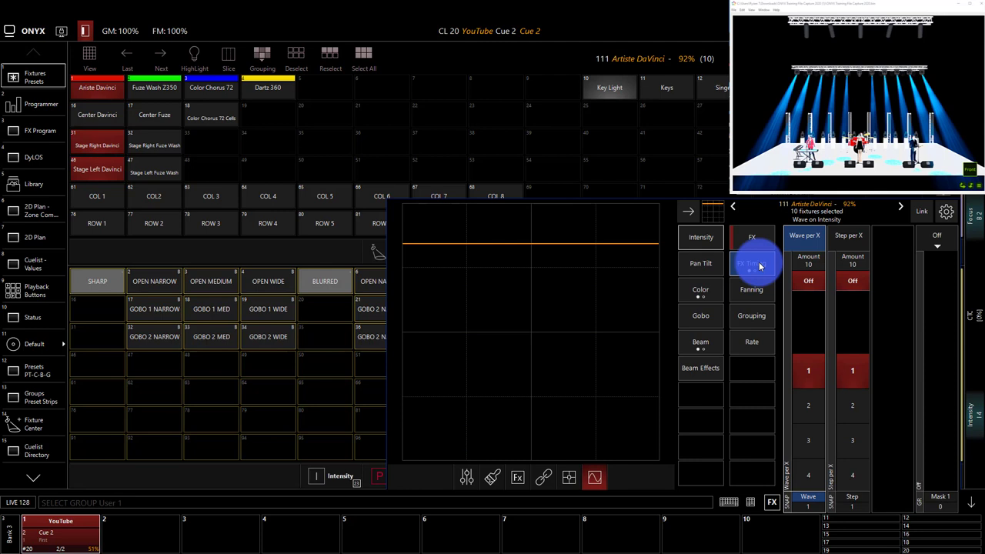
pyautogui.click(759, 266)
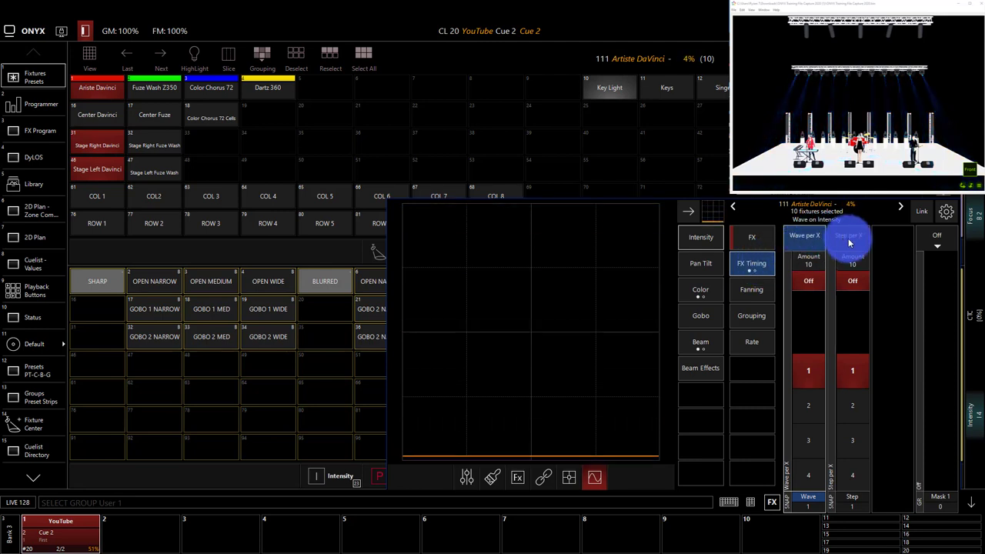
pyautogui.click(808, 260)
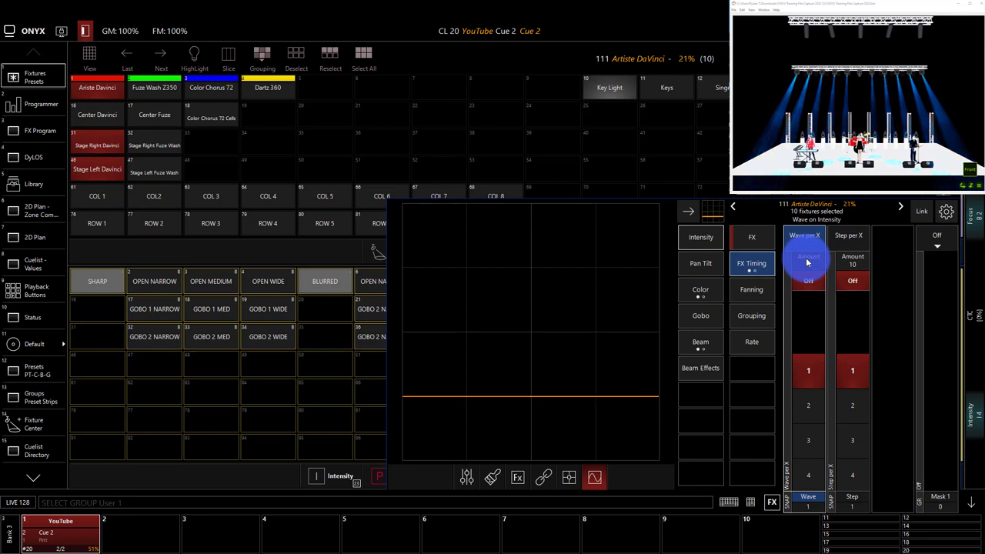
pyautogui.scroll(9, 806, 263)
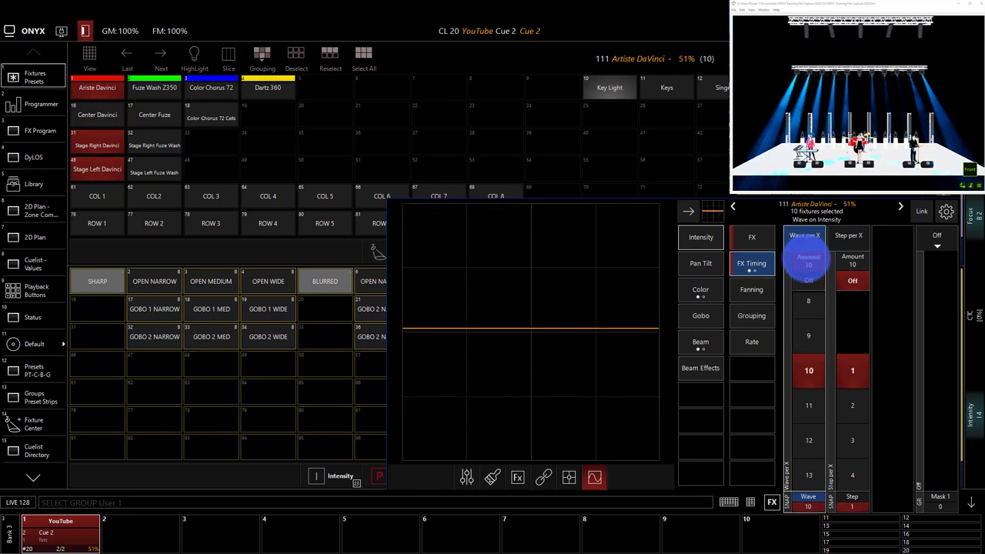
pyautogui.scroll(-4, 806, 262)
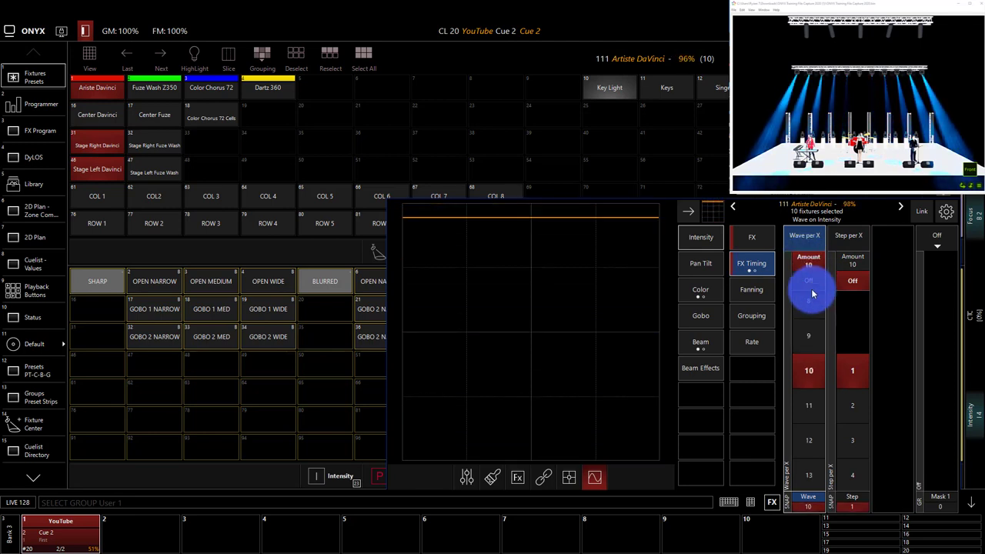
pyautogui.moveTo(810, 312)
pyautogui.mouseDown()
pyautogui.moveTo(823, 407)
pyautogui.moveTo(813, 390)
pyautogui.mouseUp()
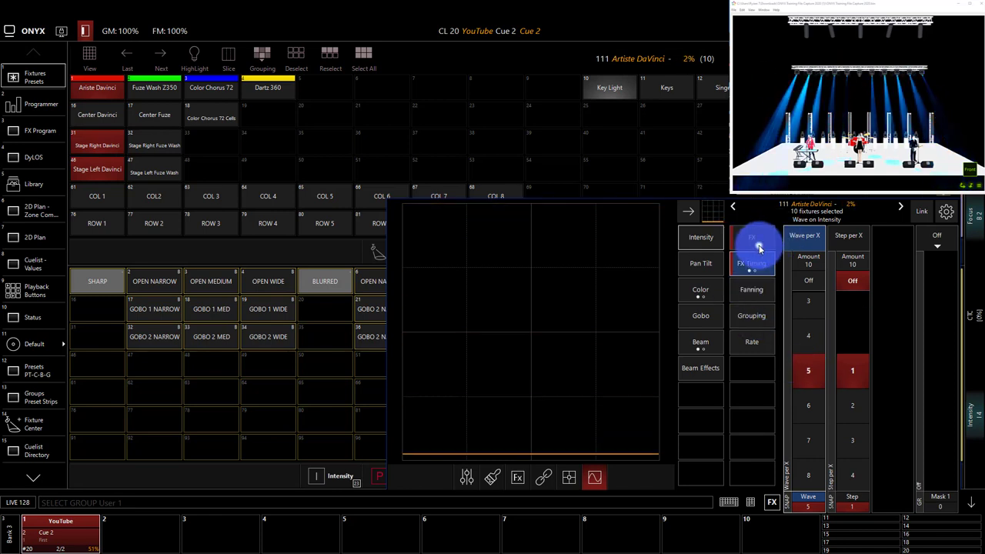
pyautogui.click(753, 239)
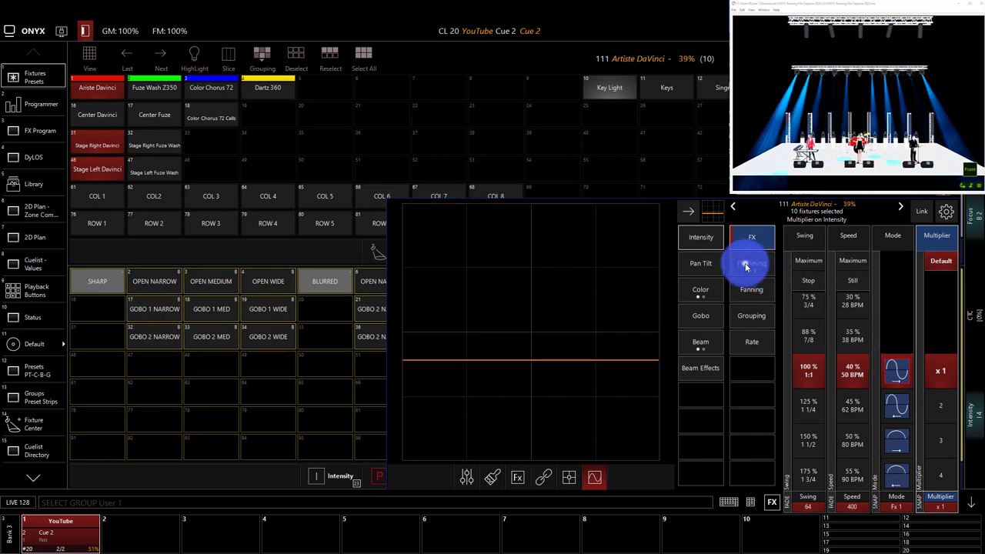
pyautogui.click(750, 263)
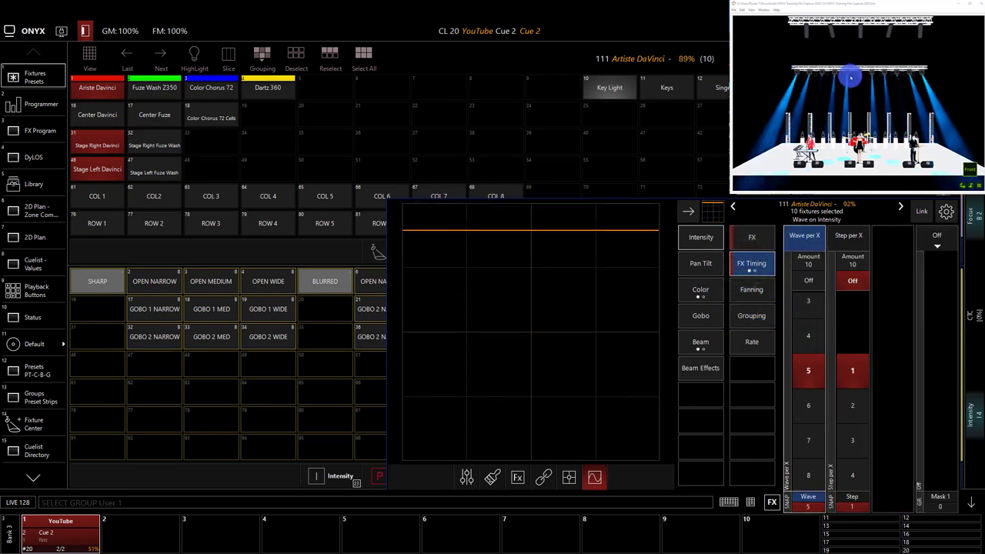
# - Try a Wave per X of 4 on the intensity effect and return it to 5
pyautogui.moveTo(865, 364); pyautogui.dragTo(803, 373)
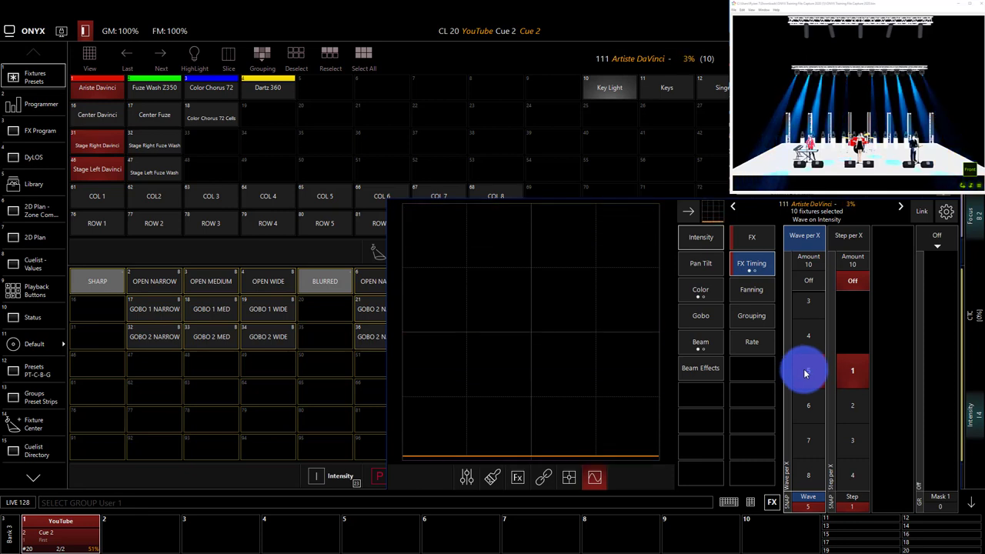
pyautogui.moveTo(805, 373); pyautogui.dragTo(805, 368)
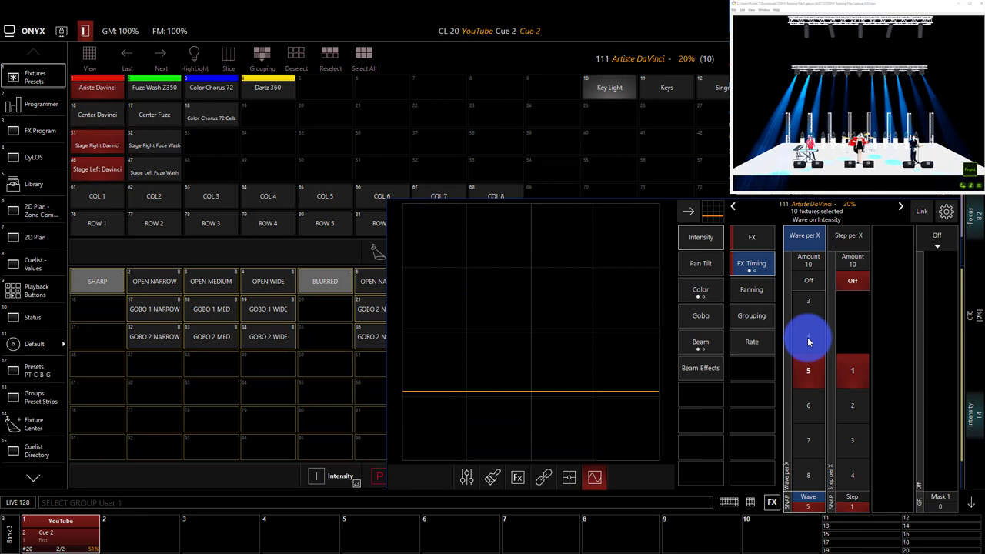
pyautogui.click(809, 328)
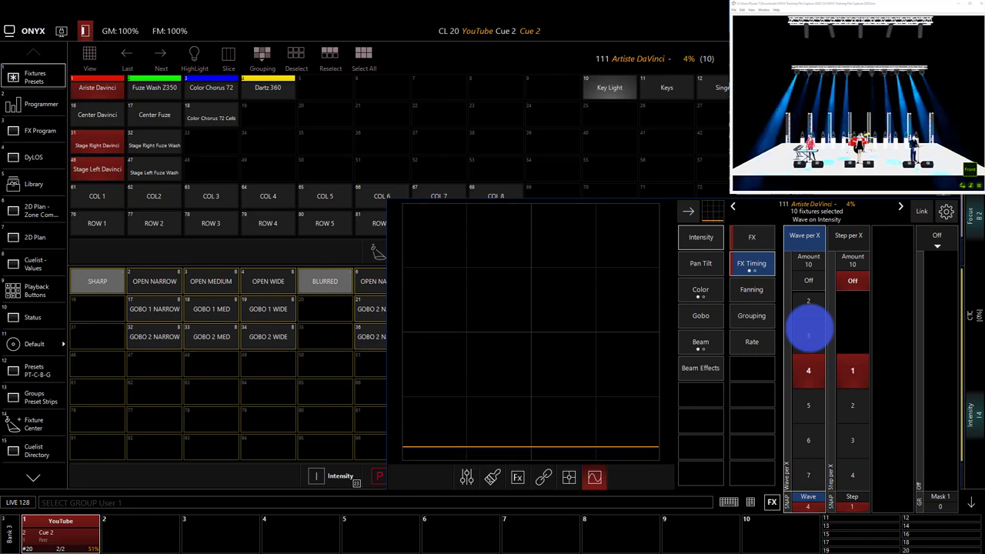
pyautogui.click(808, 390)
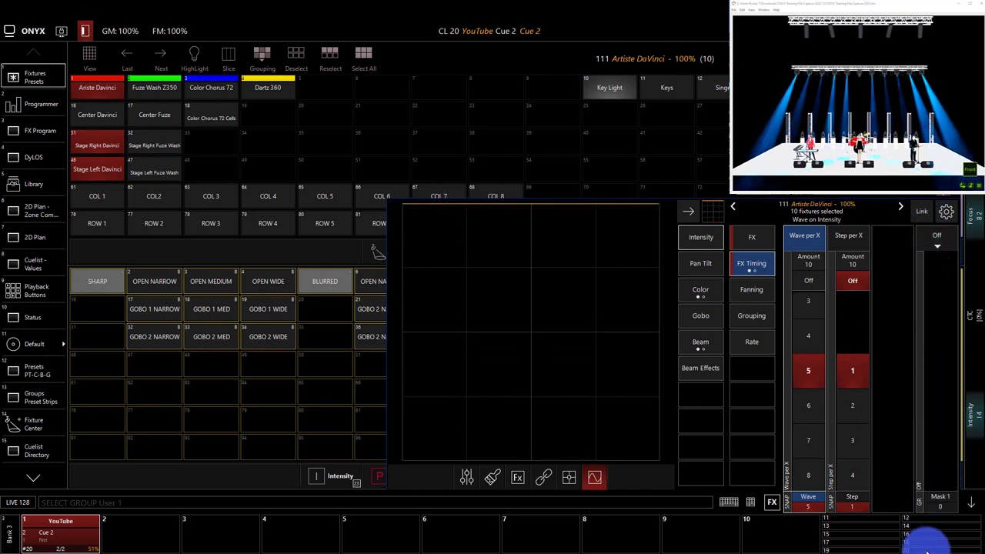
# - Set the intensity effect's Mask 1 to Fan <> Mirror per X with a value of 2, and reselect Wave per X
pyautogui.click(936, 239)
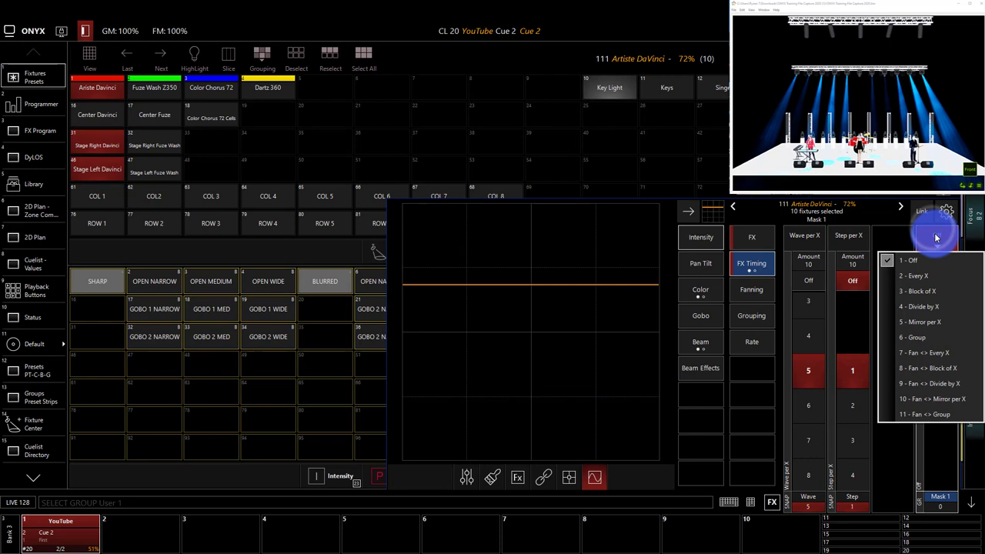
pyautogui.click(890, 400)
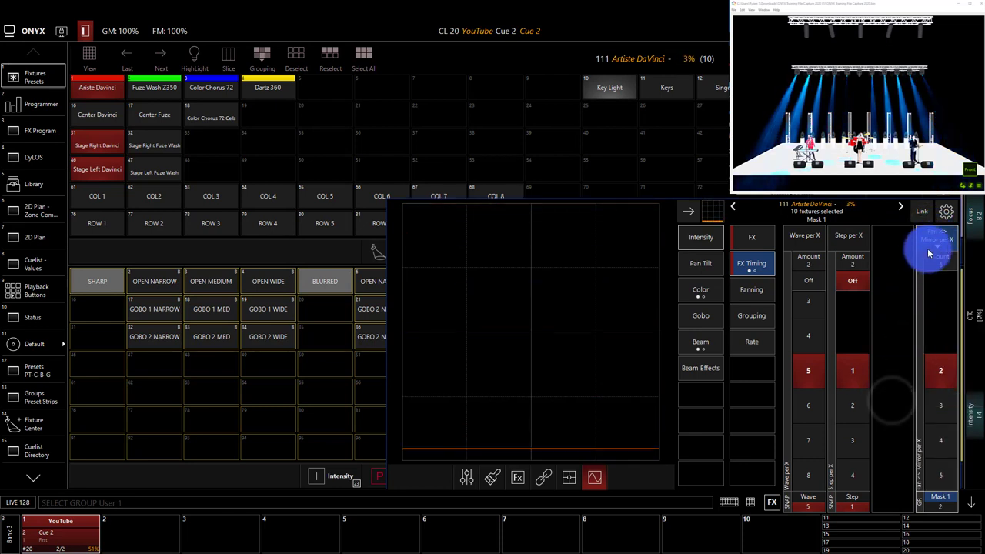
pyautogui.click(941, 373)
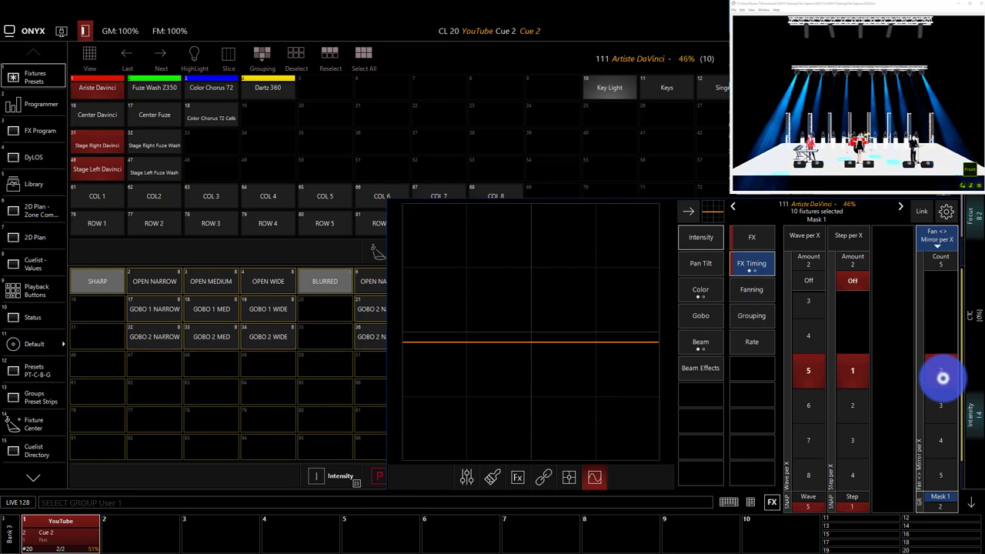
pyautogui.click(804, 372)
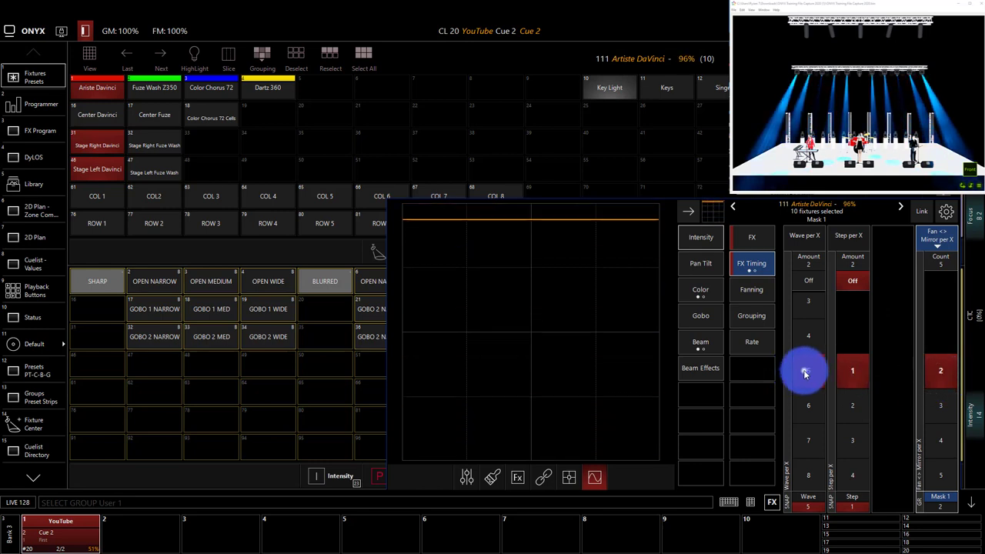
pyautogui.click(804, 371)
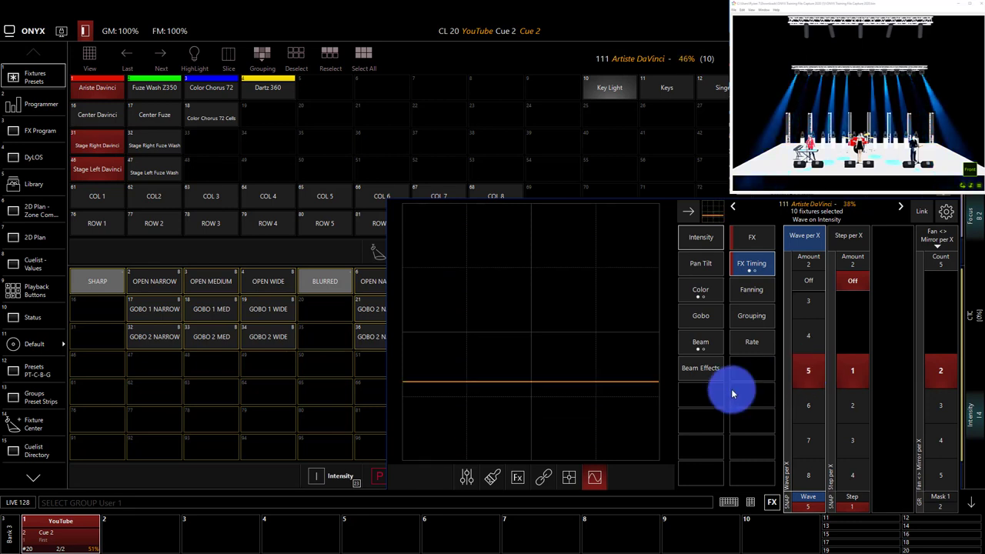
# - Record the intensity effect on playback 3 as an Override cuelist named Int FX
pyautogui.click(749, 502)
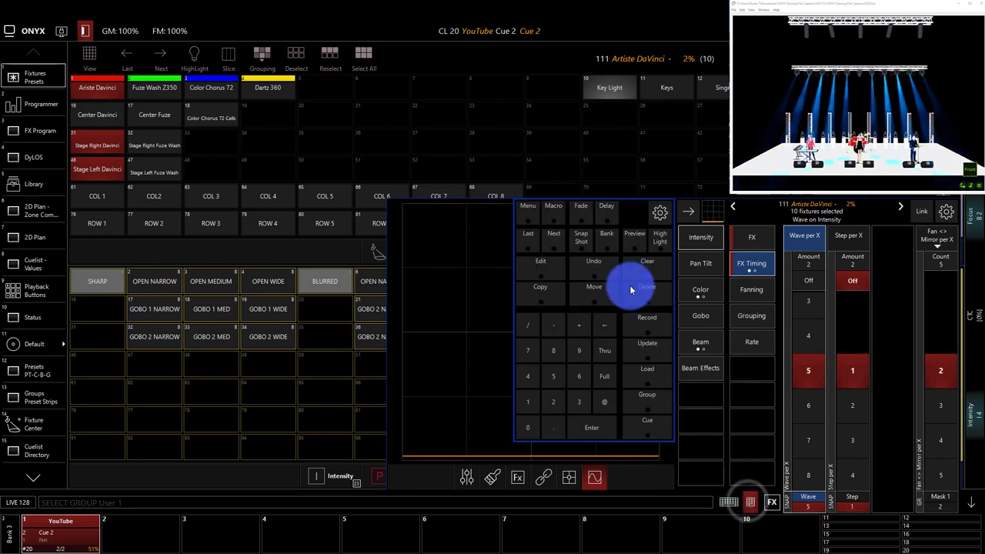
pyautogui.click(636, 324)
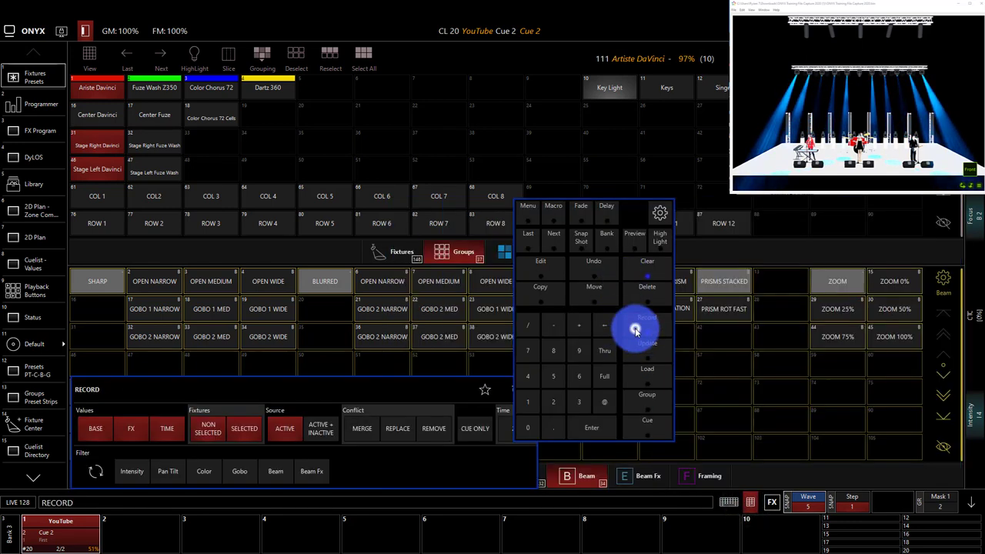
pyautogui.click(220, 527)
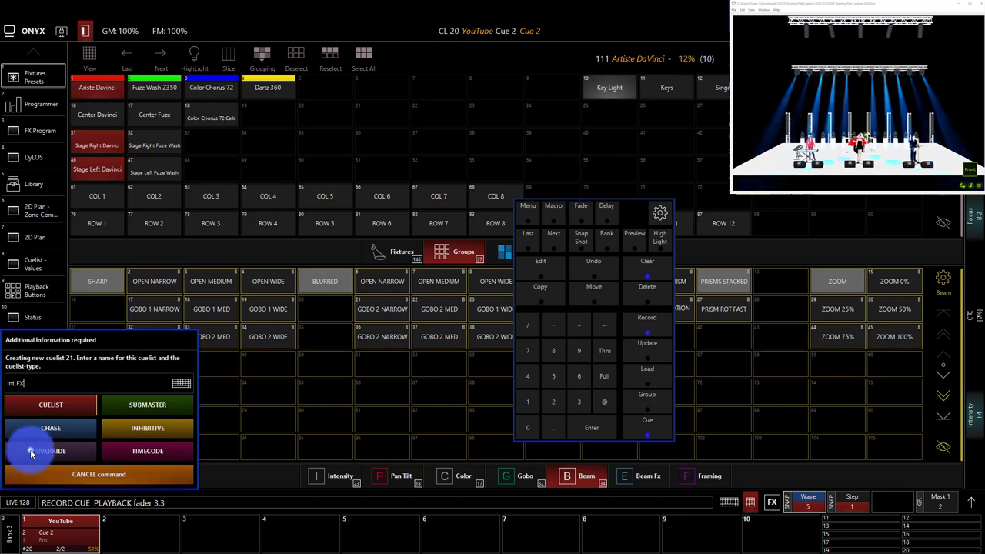
pyautogui.click(31, 452)
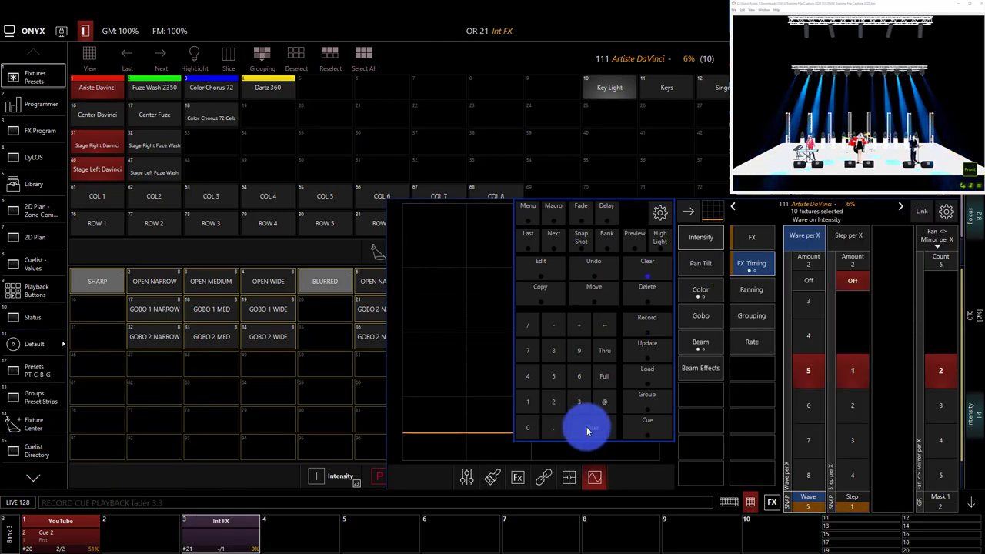
# - Clear the programmer and raise the Int FX playback fader to 100%
pyautogui.click(650, 262)
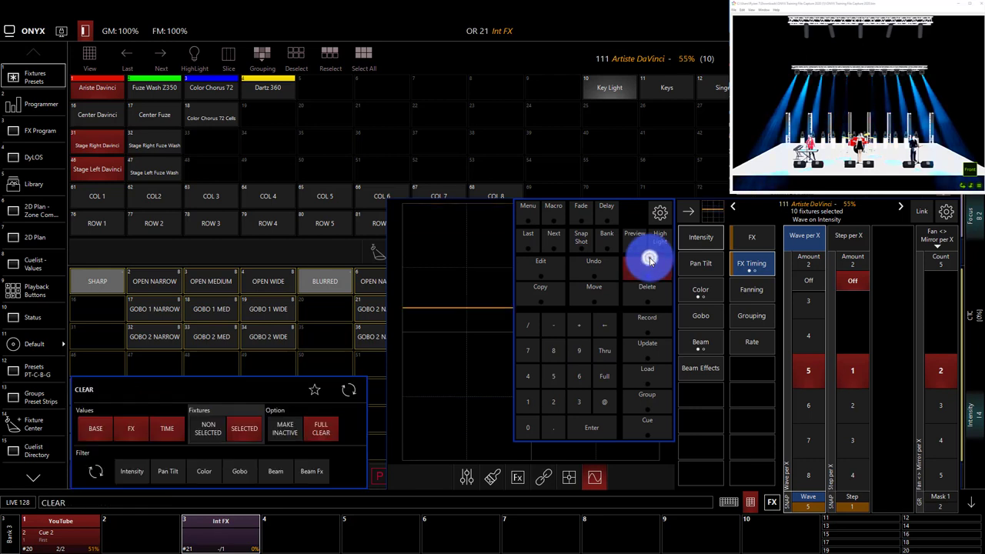
pyautogui.click(648, 257)
pyautogui.click(241, 521)
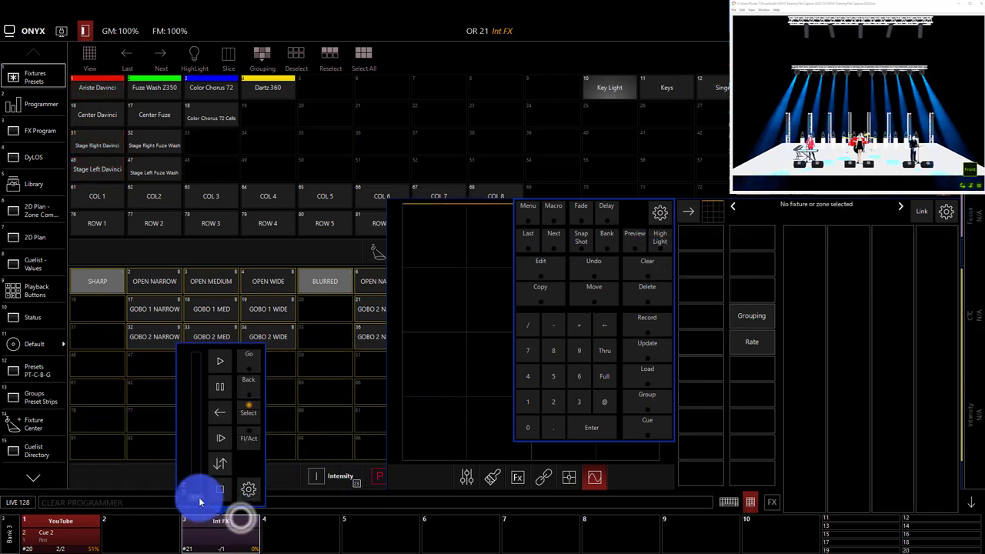
pyautogui.moveTo(190, 498); pyautogui.dragTo(191, 479)
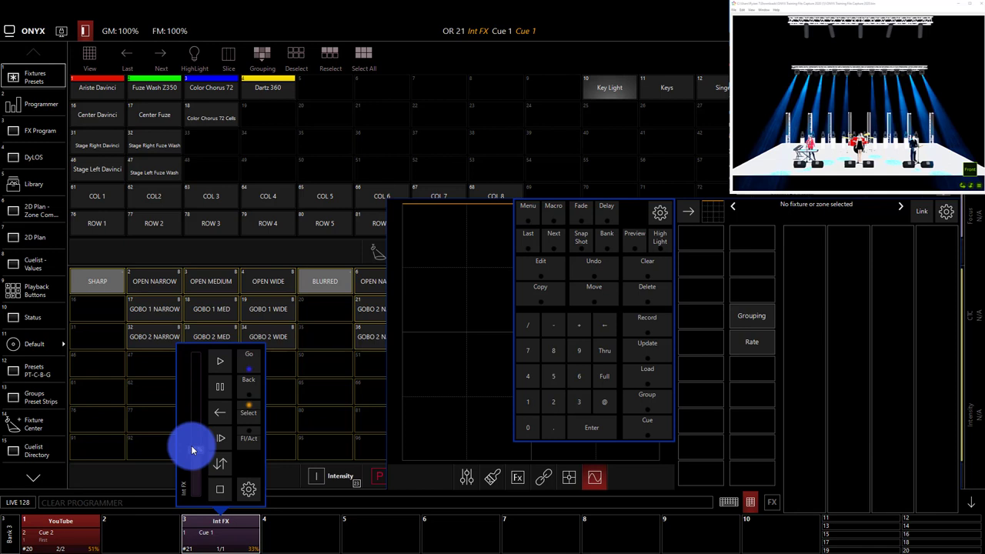
pyautogui.moveTo(192, 450); pyautogui.dragTo(205, 259)
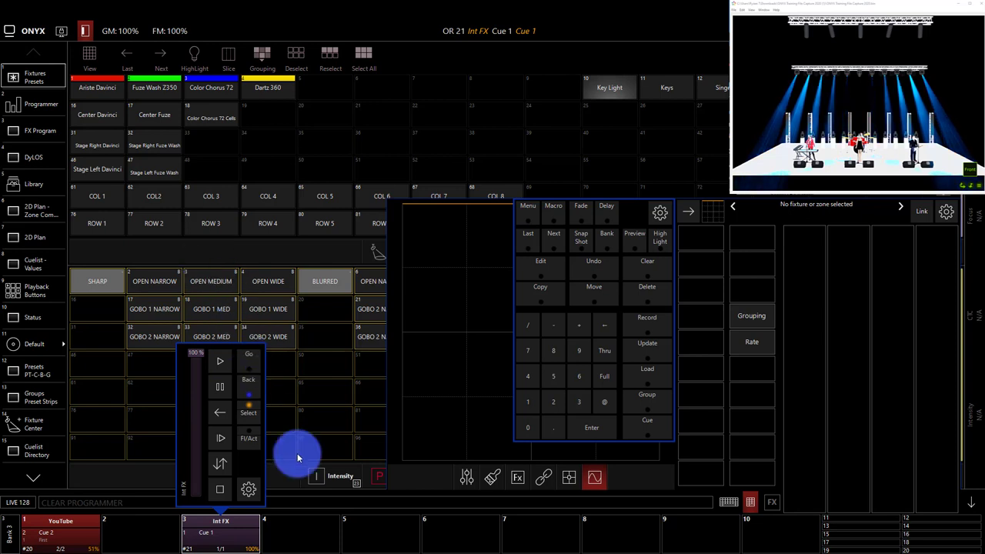
# - Bring the Int FX playback fader down to 0% and hide the parameter view and keypad
pyautogui.click(222, 522)
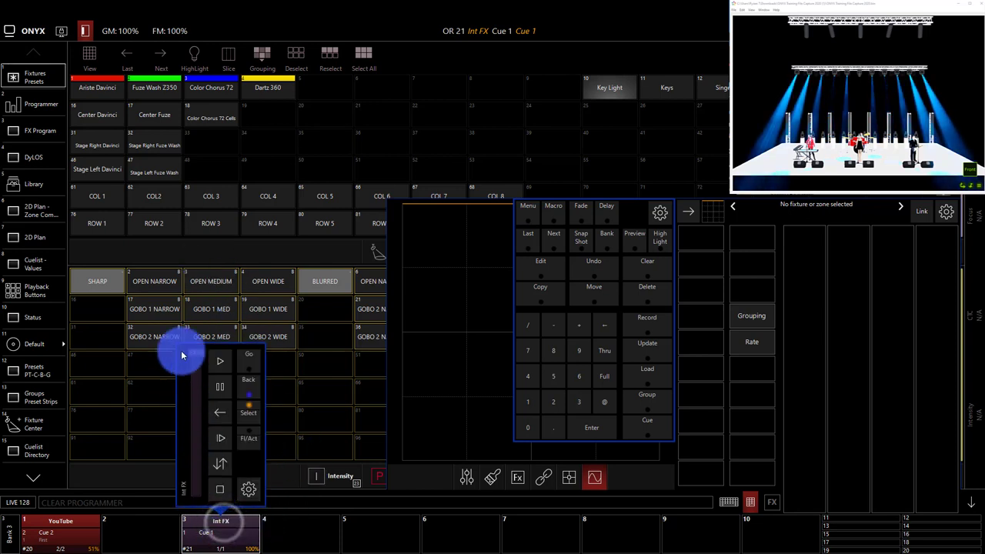
pyautogui.moveTo(180, 347); pyautogui.dragTo(295, 550)
pyautogui.click(296, 549)
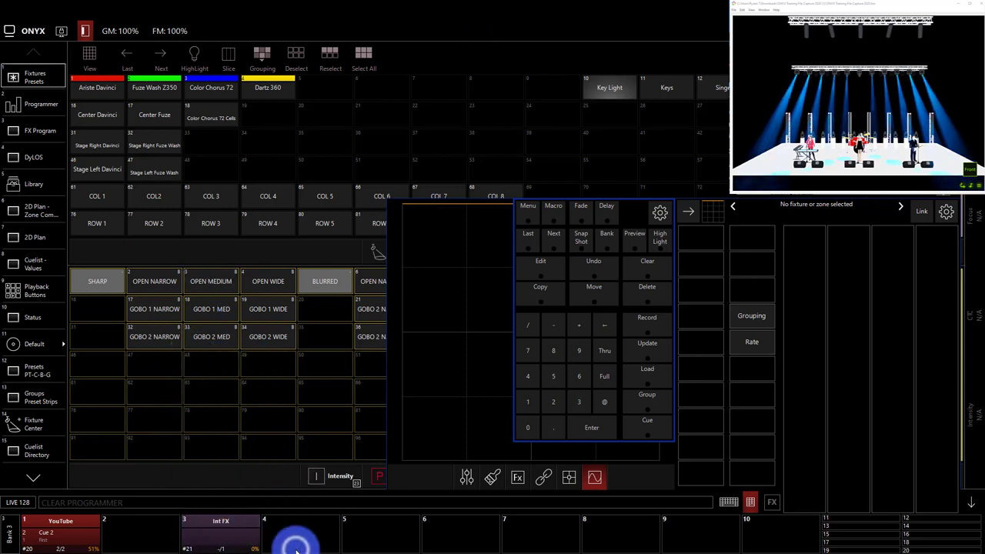
pyautogui.click(970, 503)
pyautogui.click(744, 502)
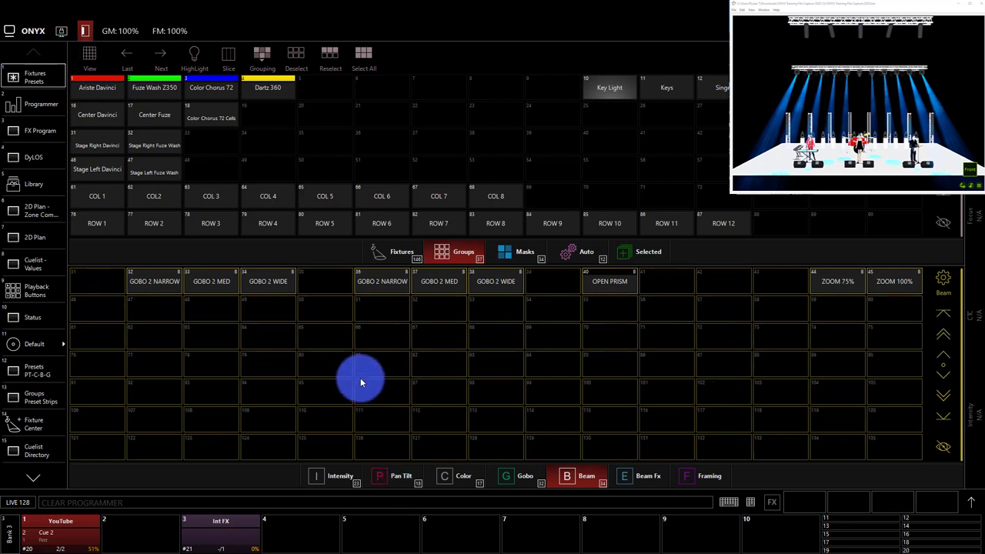
# - Apply the Red-Yellow Wave FX macro to the Ariste Davinci group in the FX Program view and bring up its FX Timing parameters
pyautogui.click(45, 131)
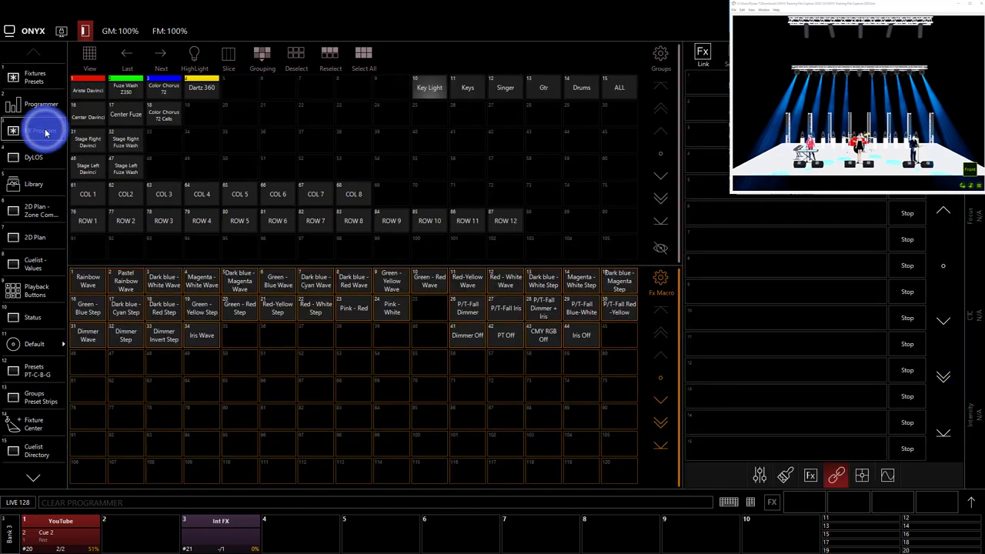
pyautogui.click(87, 87)
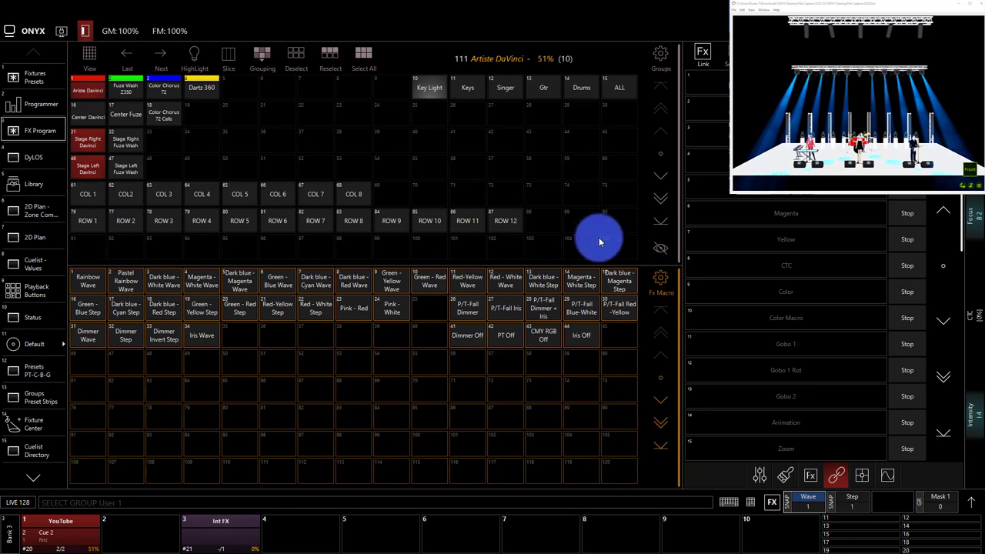
pyautogui.click(464, 277)
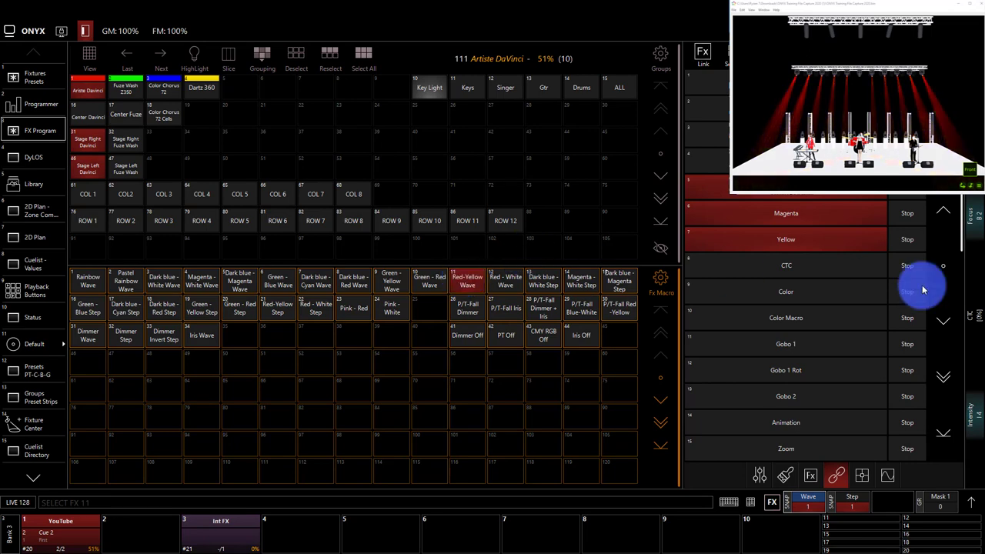
pyautogui.click(943, 501)
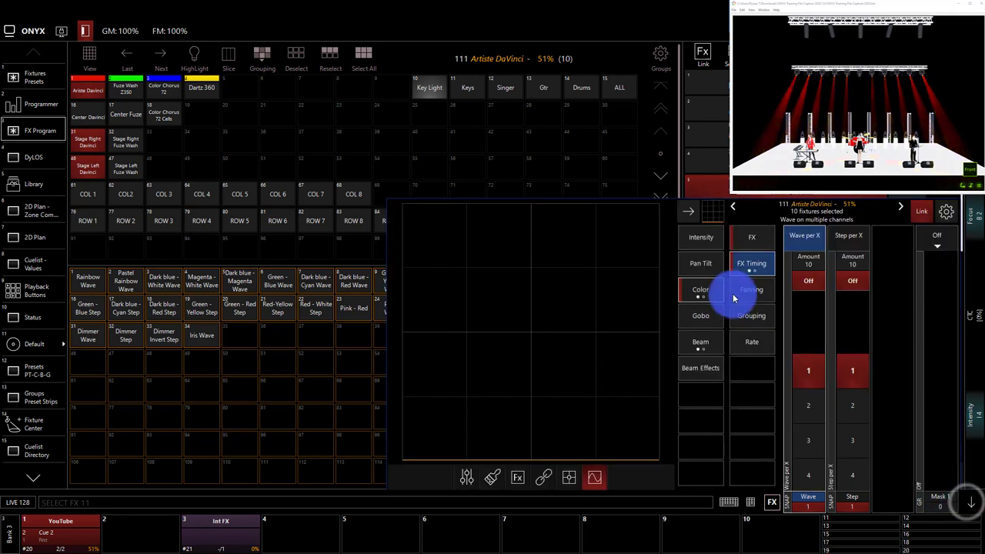
# - Try a Wave per X of 10 on the color effect and switch it back to Off
pyautogui.click(814, 252)
pyautogui.click(828, 380)
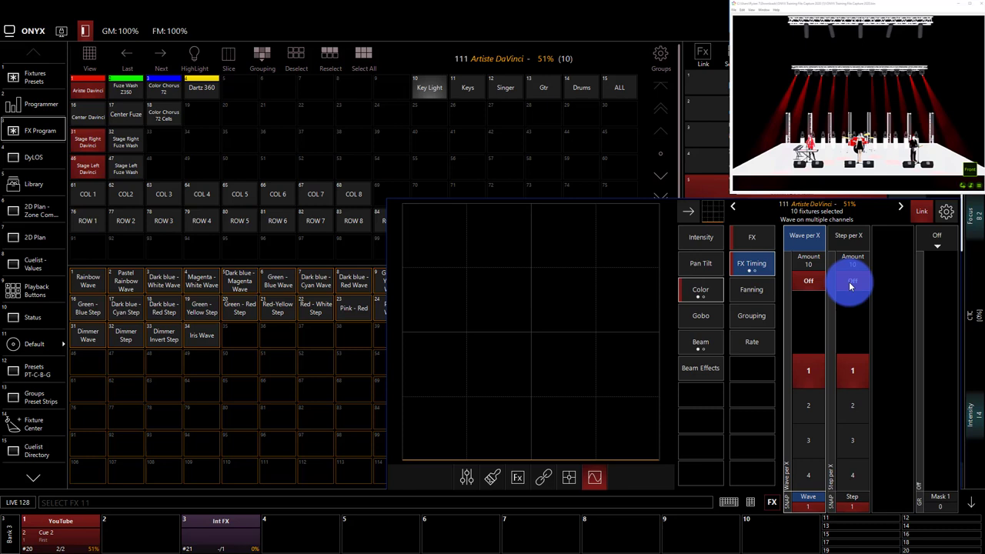
pyautogui.click(845, 240)
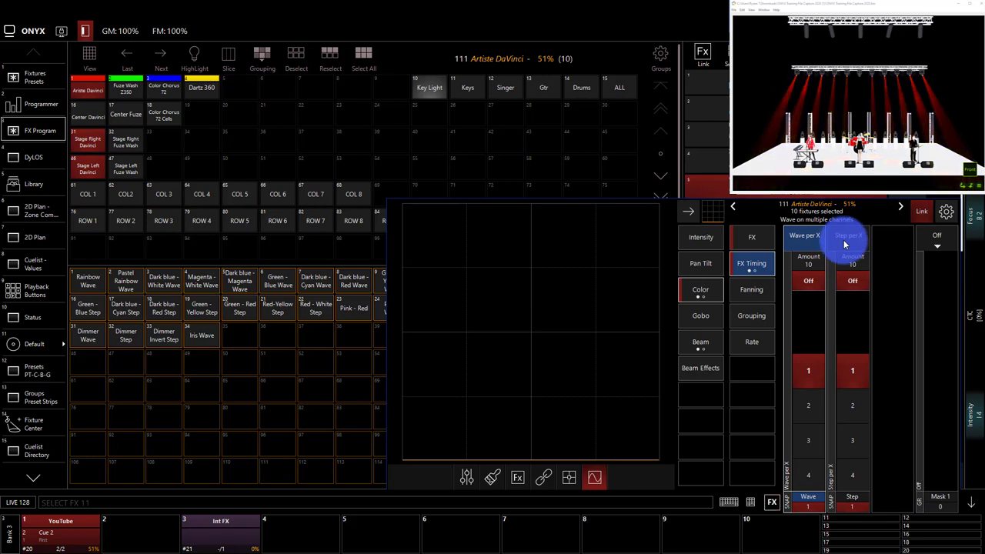
pyautogui.click(815, 261)
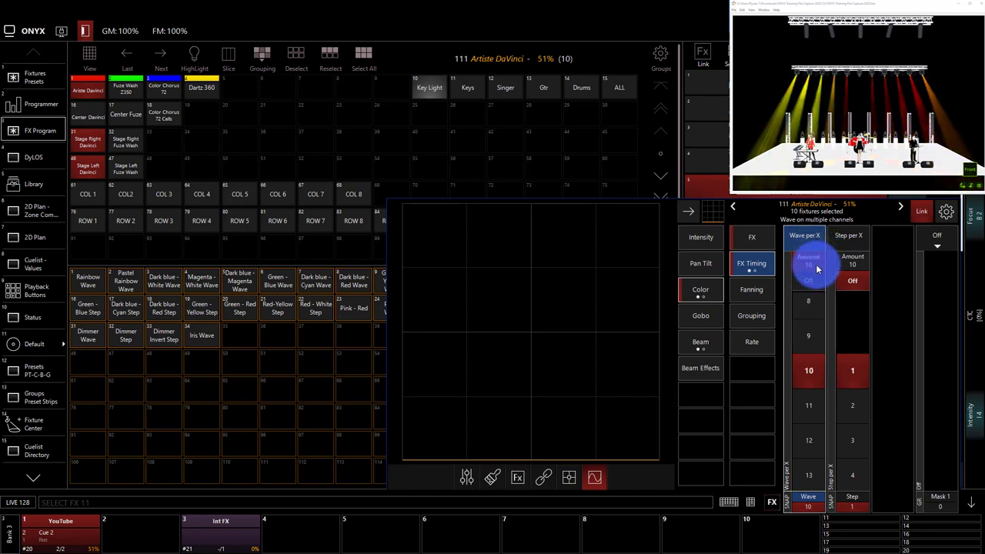
pyautogui.click(808, 280)
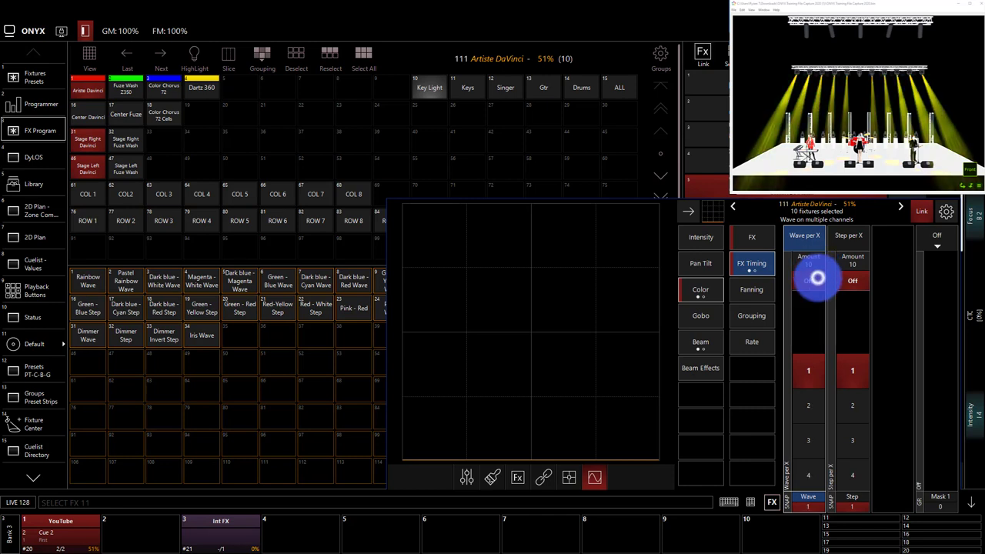
# - Try Step per X values of 10, 3 and 2 on the color effect and switch it back to Off
pyautogui.click(855, 265)
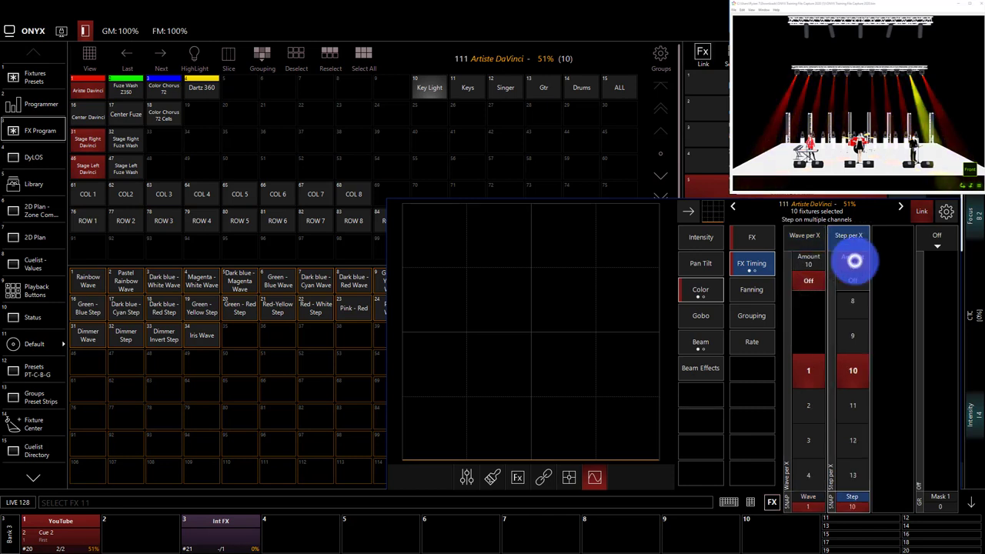
pyautogui.click(853, 263)
pyautogui.moveTo(858, 331)
pyautogui.mouseDown()
pyautogui.moveTo(848, 329)
pyautogui.moveTo(849, 344)
pyautogui.mouseUp()
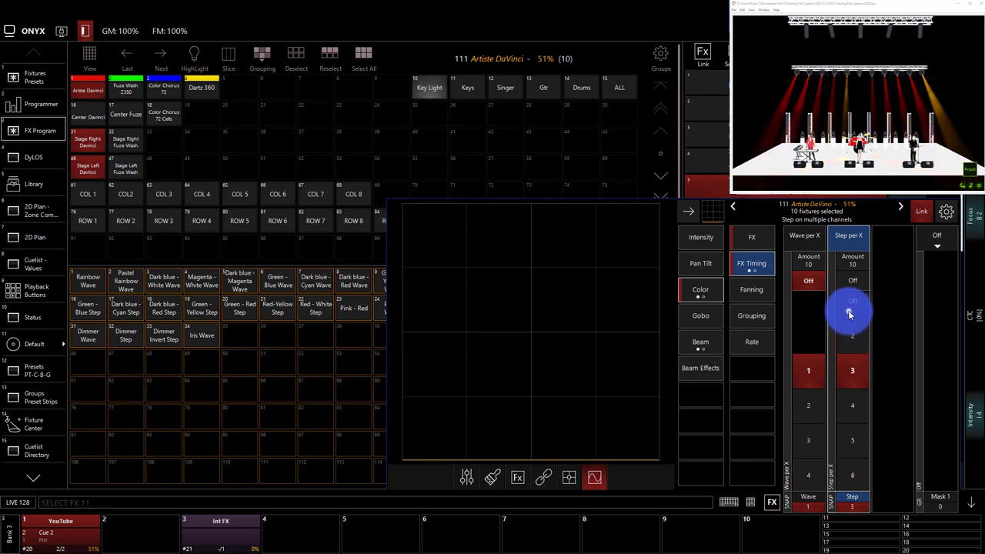
pyautogui.moveTo(848, 310); pyautogui.dragTo(852, 335)
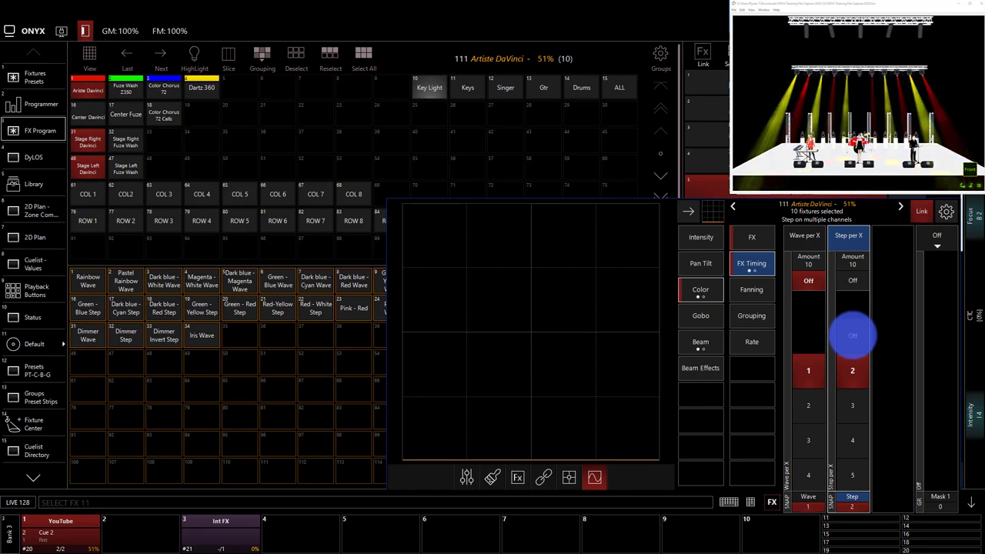
pyautogui.moveTo(853, 336); pyautogui.dragTo(848, 288)
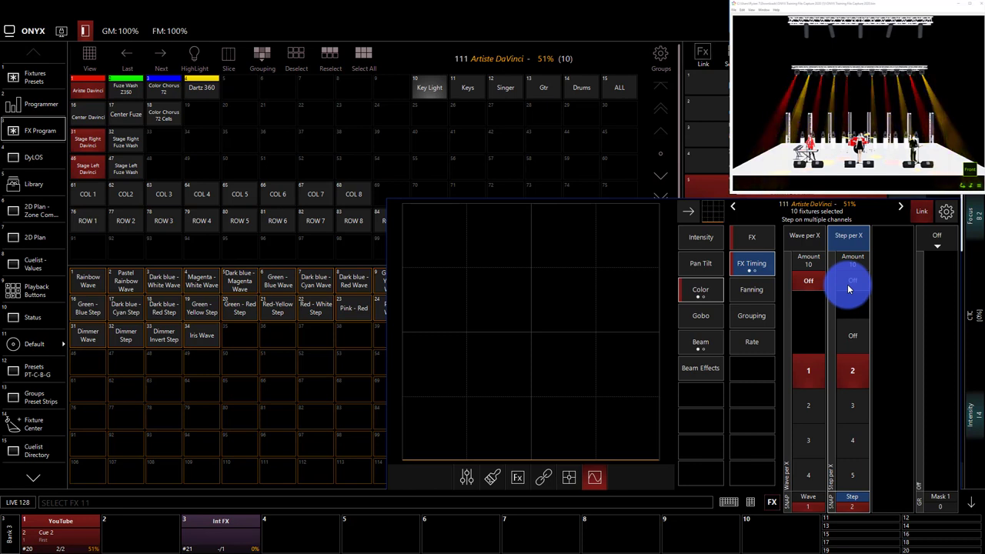
pyautogui.click(848, 284)
# - Set the color effect's Wave per X to 2 and raise it to 3
pyautogui.click(820, 397)
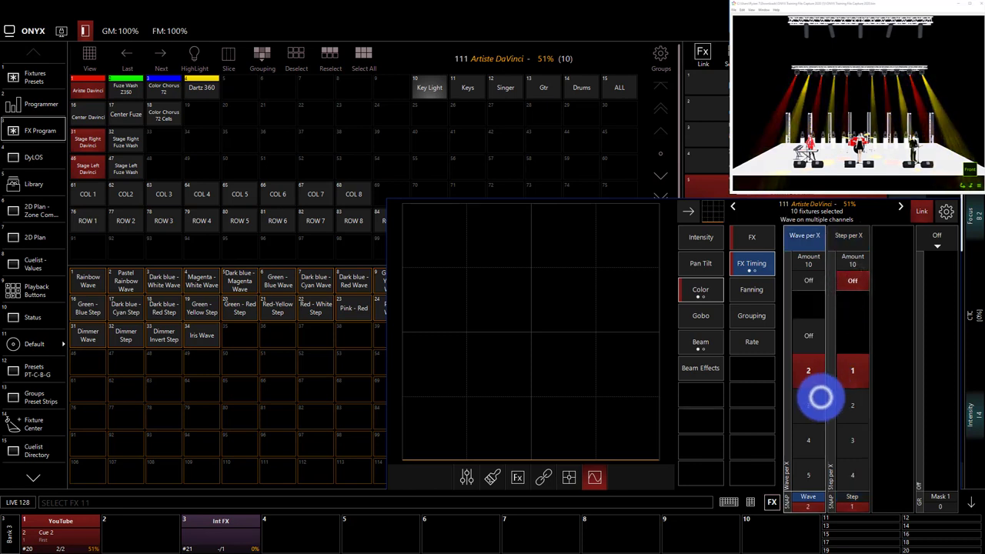
pyautogui.click(814, 373)
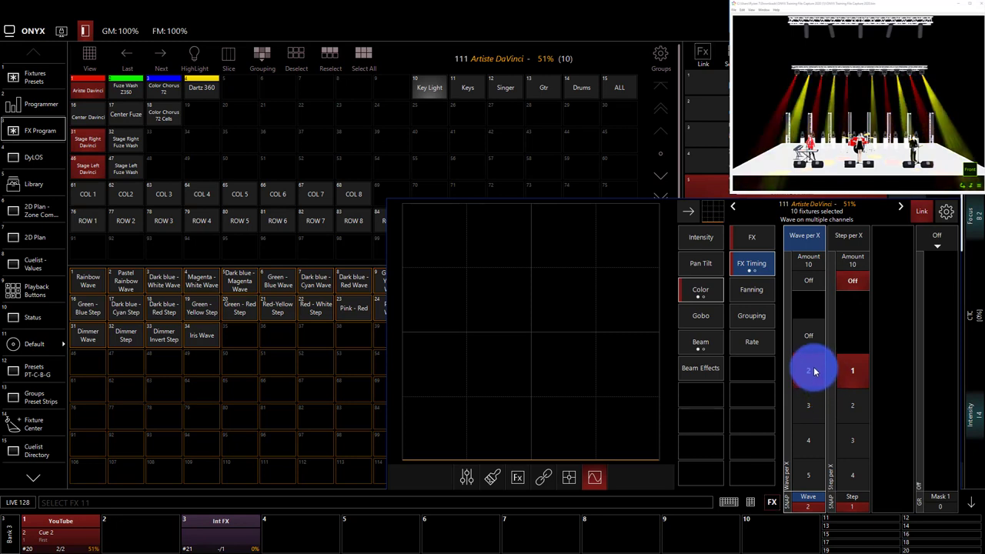
pyautogui.click(807, 405)
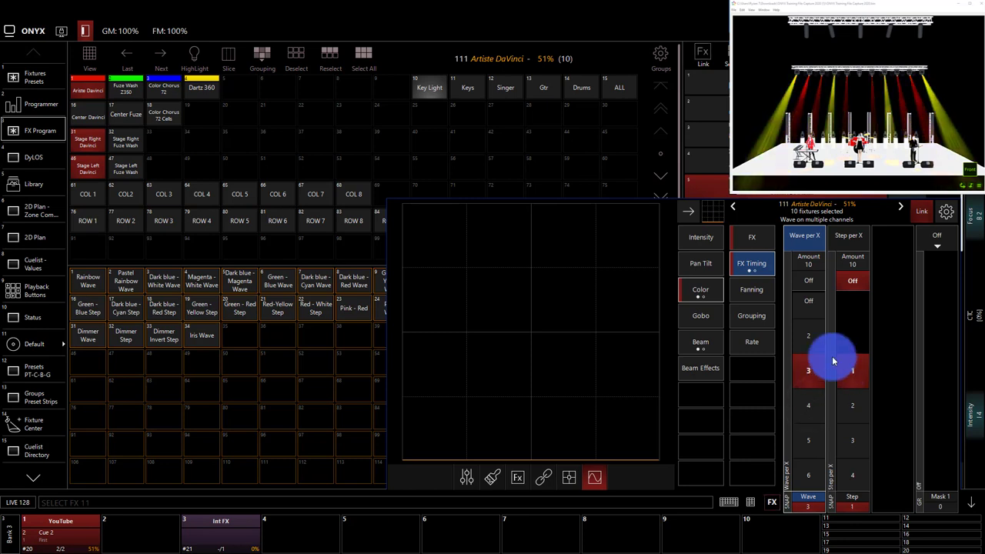
# - Switch the color effect's Wave per X to Off and set its Step per X to 2
pyautogui.click(809, 281)
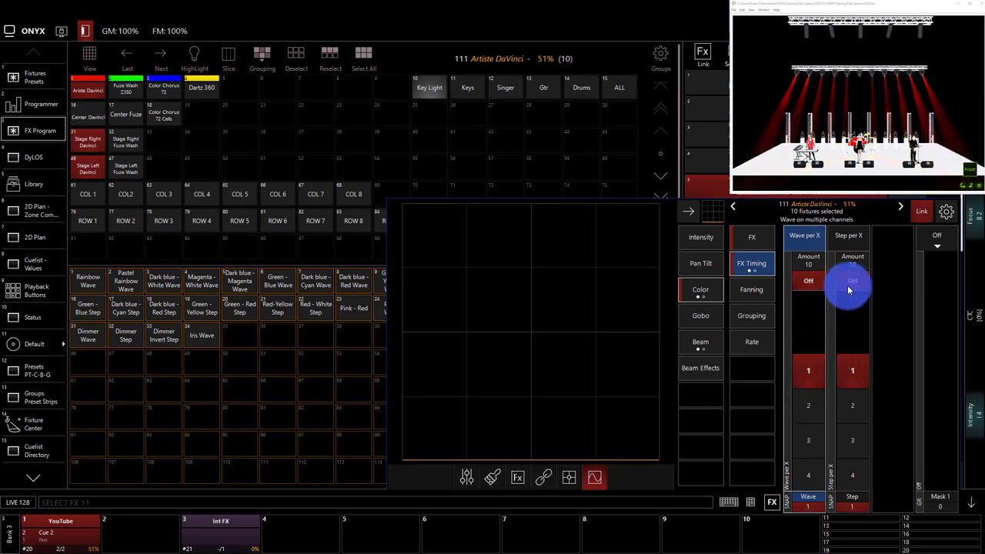
pyautogui.click(863, 393)
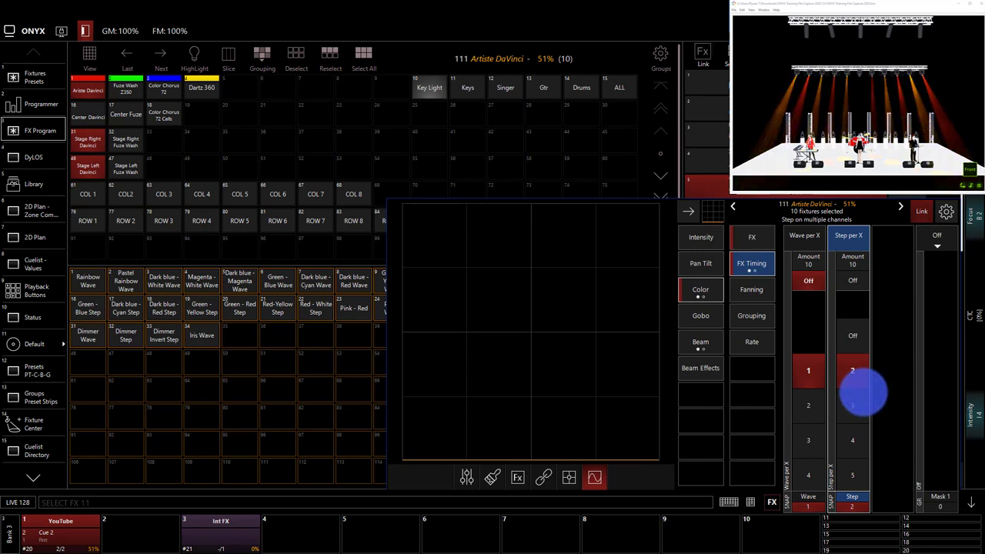
# - Record the color effect to playback fader 4 as an override cuelist named Color FX and clear the programmer
pyautogui.click(750, 501)
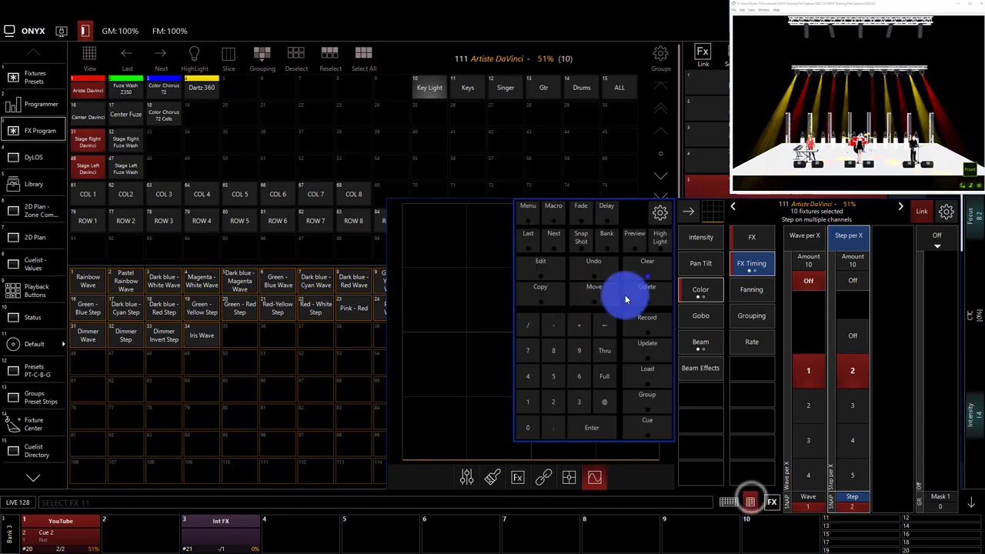
pyautogui.click(643, 329)
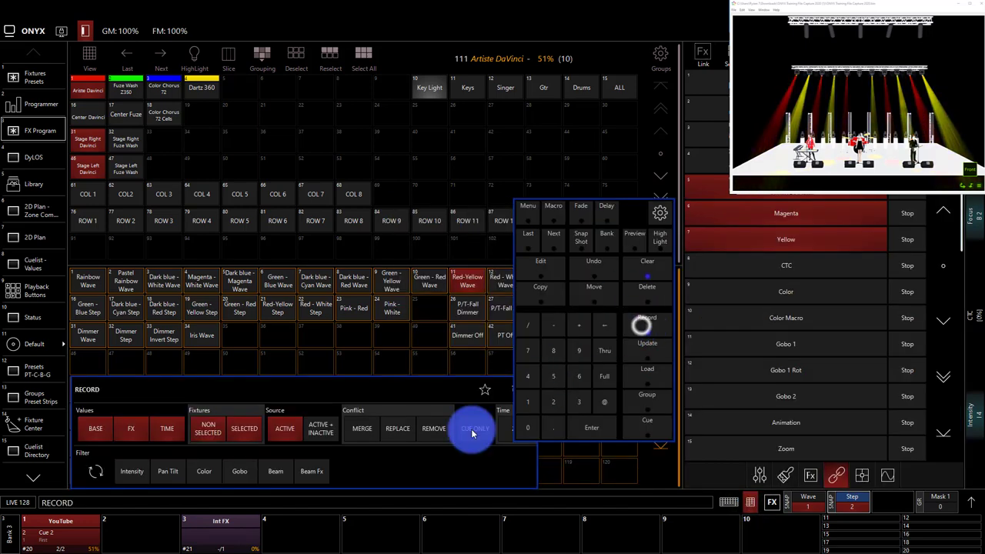
pyautogui.click(277, 534)
pyautogui.write('Color FX')
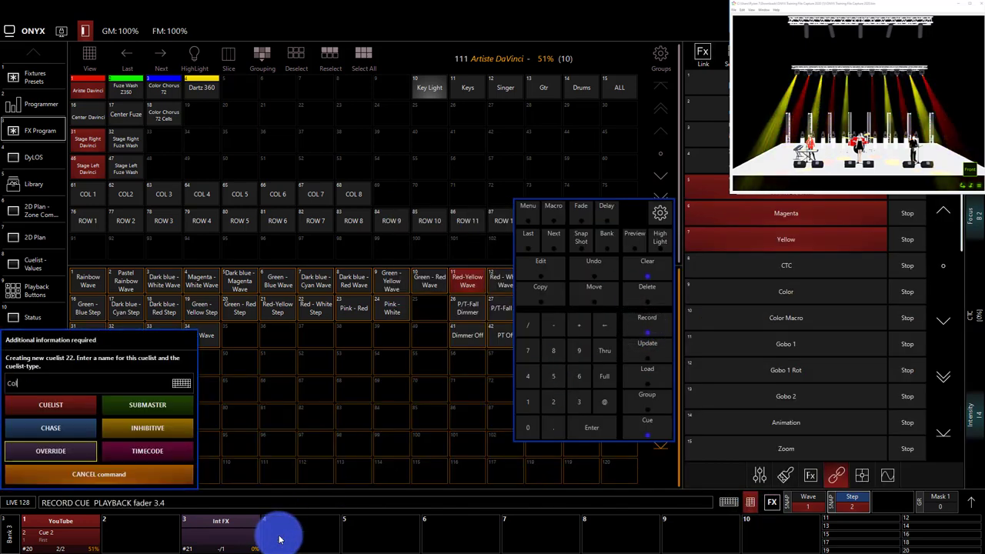
pyautogui.click(36, 456)
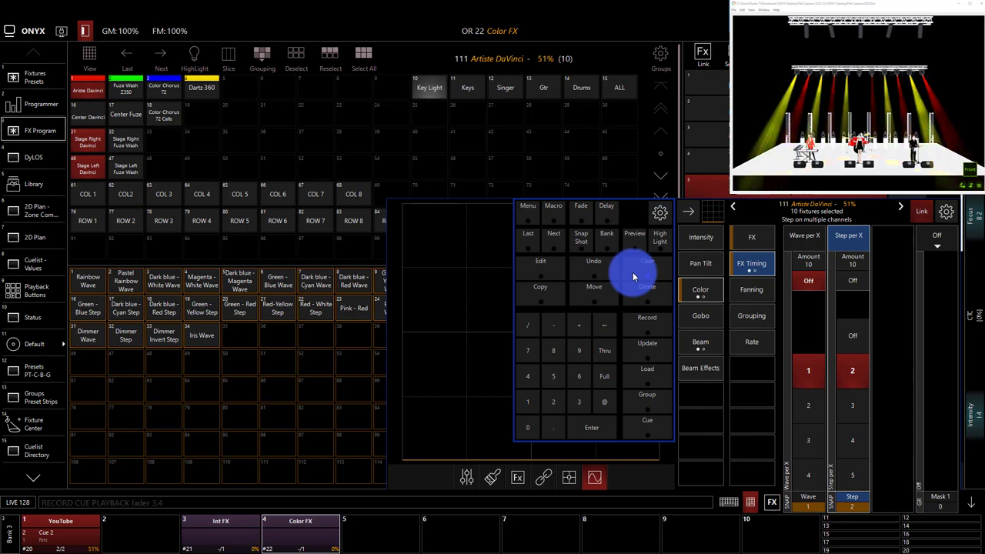
pyautogui.click(633, 277)
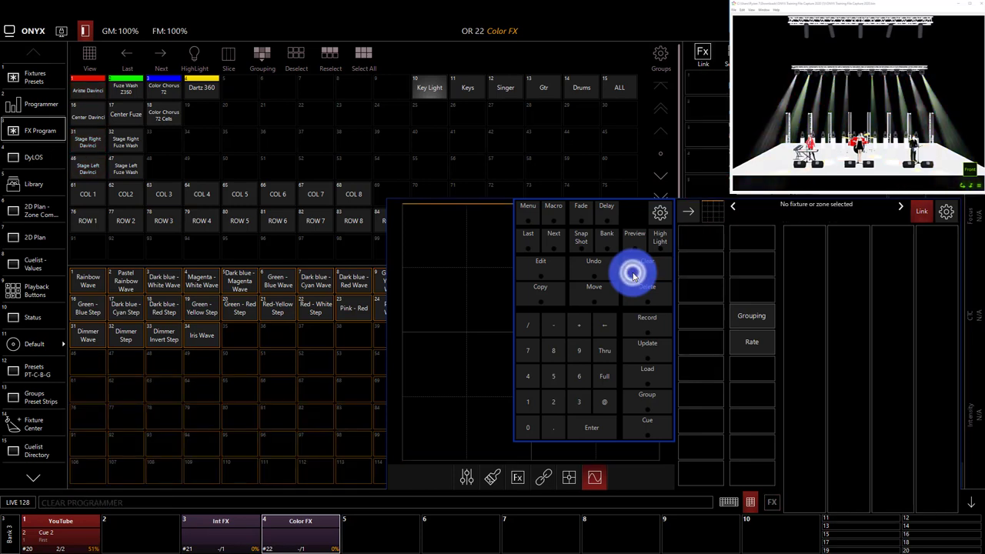